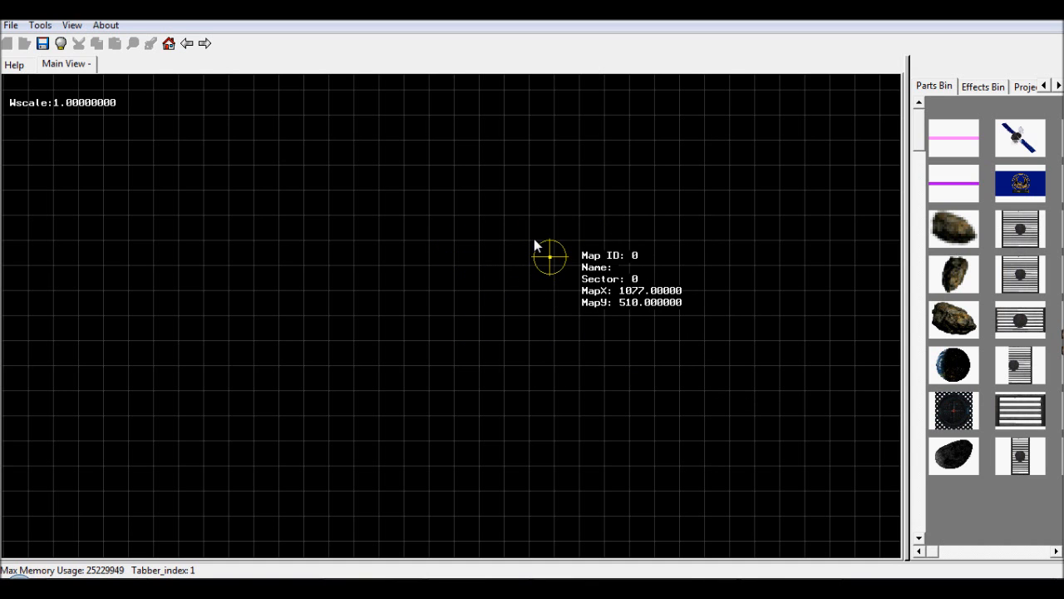
- Shift the divider between the map view and the parts bin so the parts bin is slightly wider
key("Down")
key("Down")
scroll(471, 328, "down", 2)
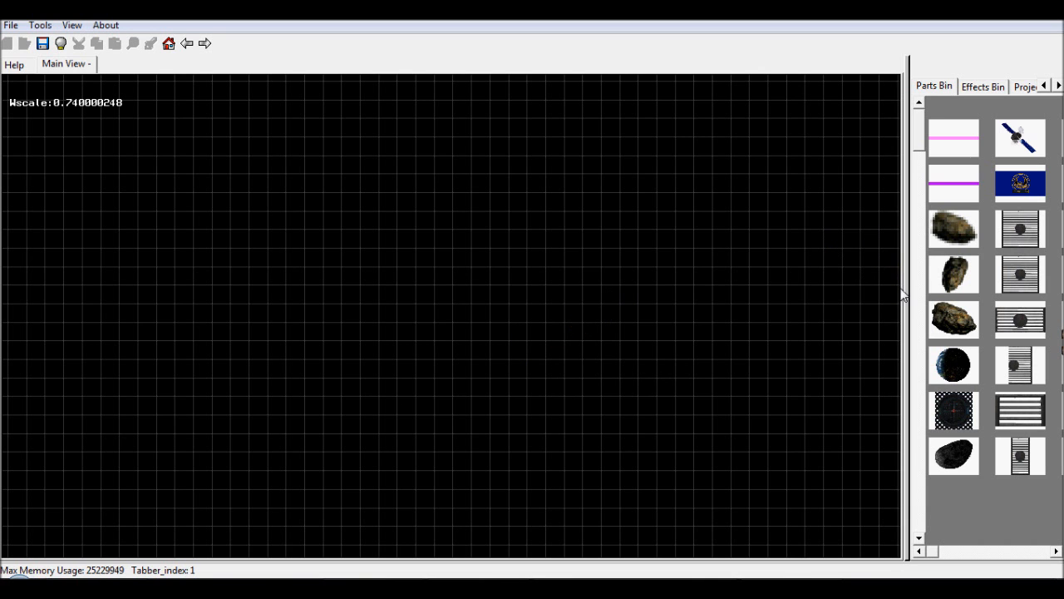
left_click_drag(904, 293, 864, 305)
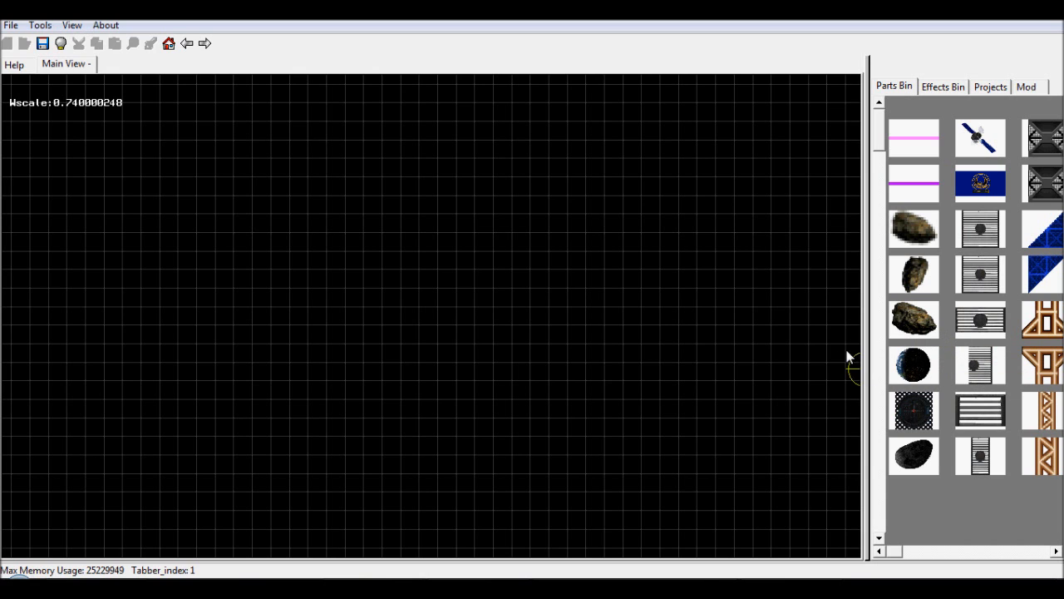
left_click_drag(863, 344, 898, 354)
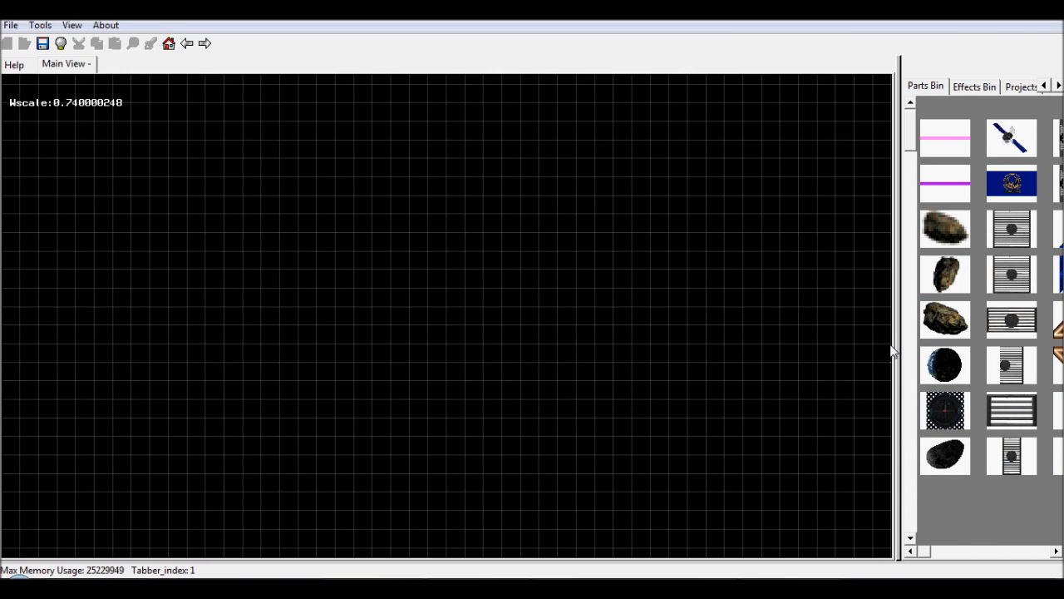
- Turn off the grid in the empty map view
scroll(892, 351, "down", 5)
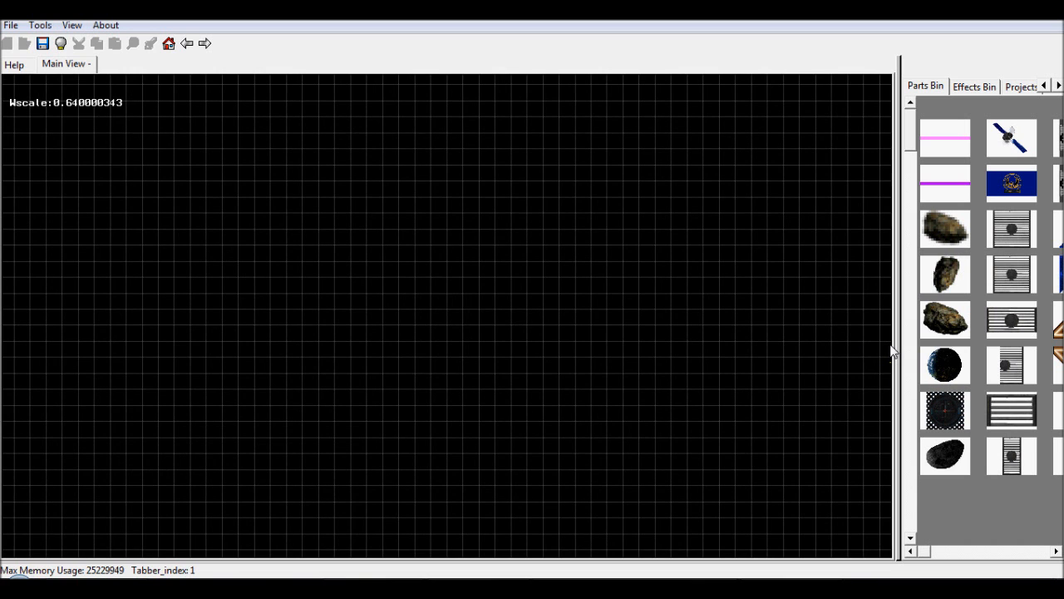
scroll(892, 352, "down", 4)
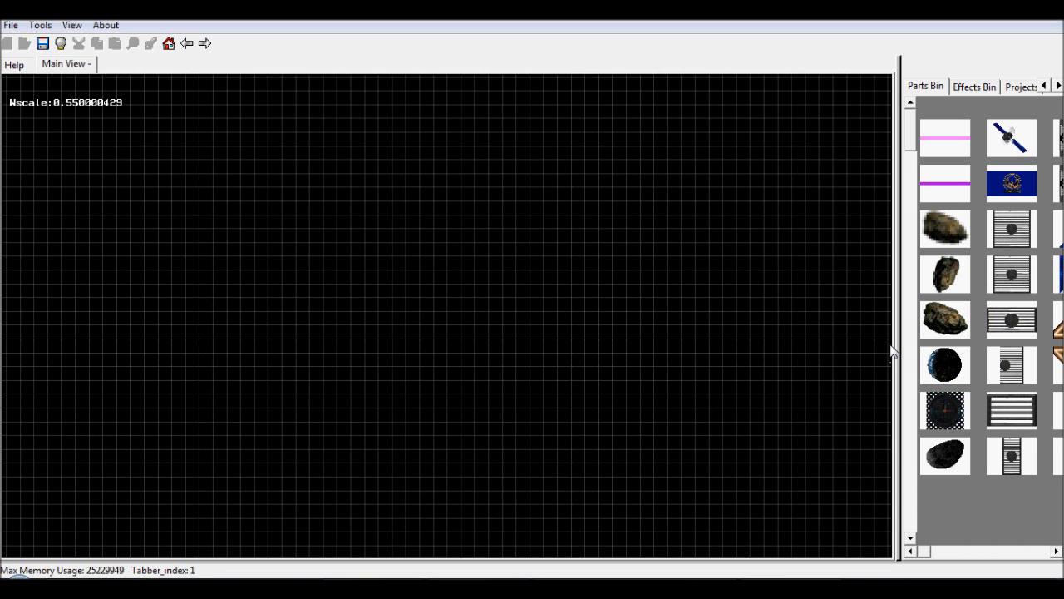
key("g")
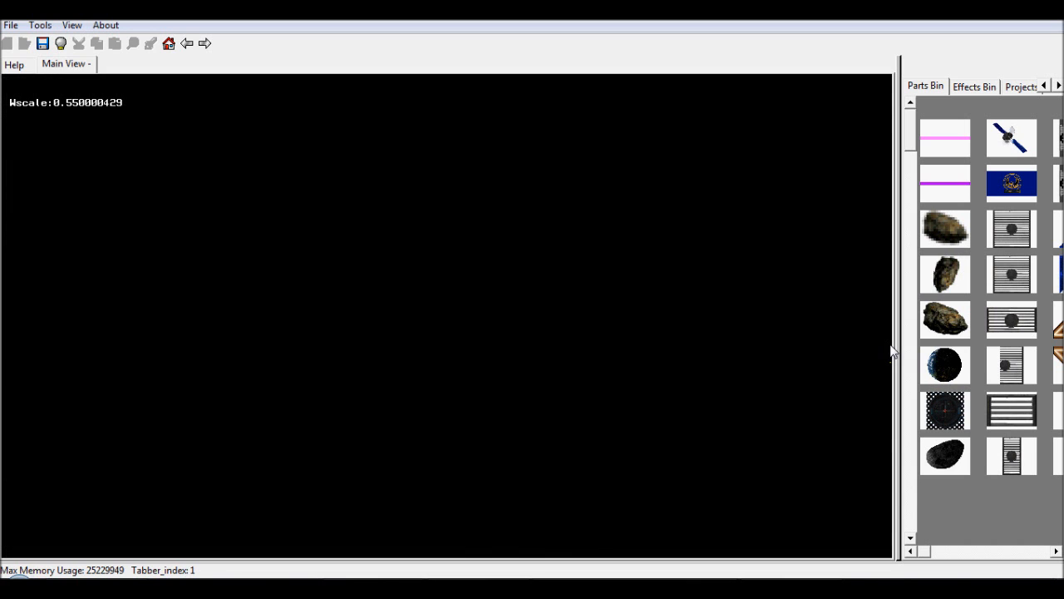
- Place one Earth-like planet from the parts bin near the centre of the map and stop placing
left_click(946, 366)
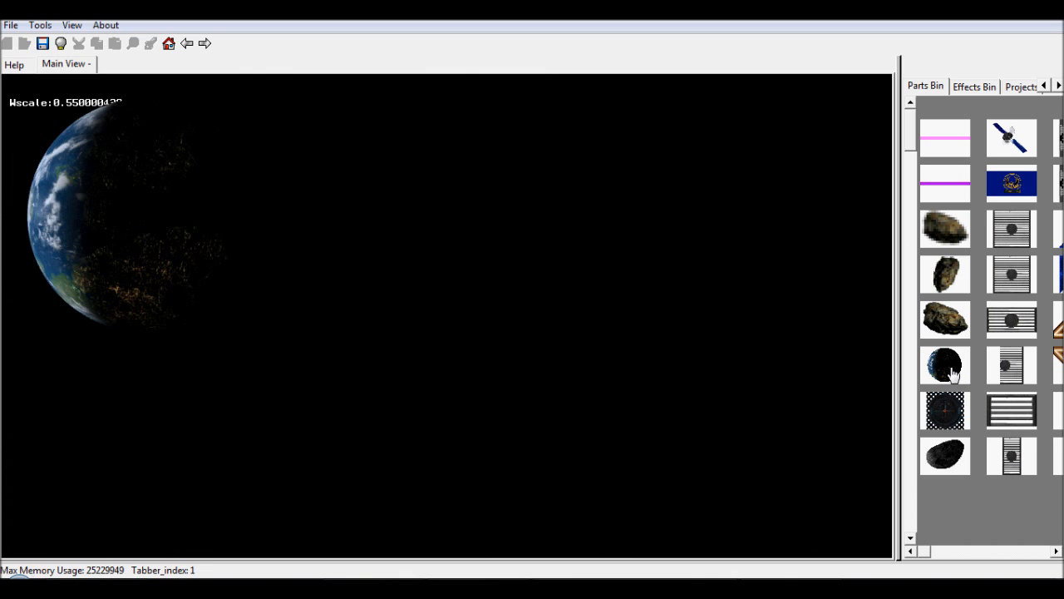
left_click(476, 140)
right_click(763, 199)
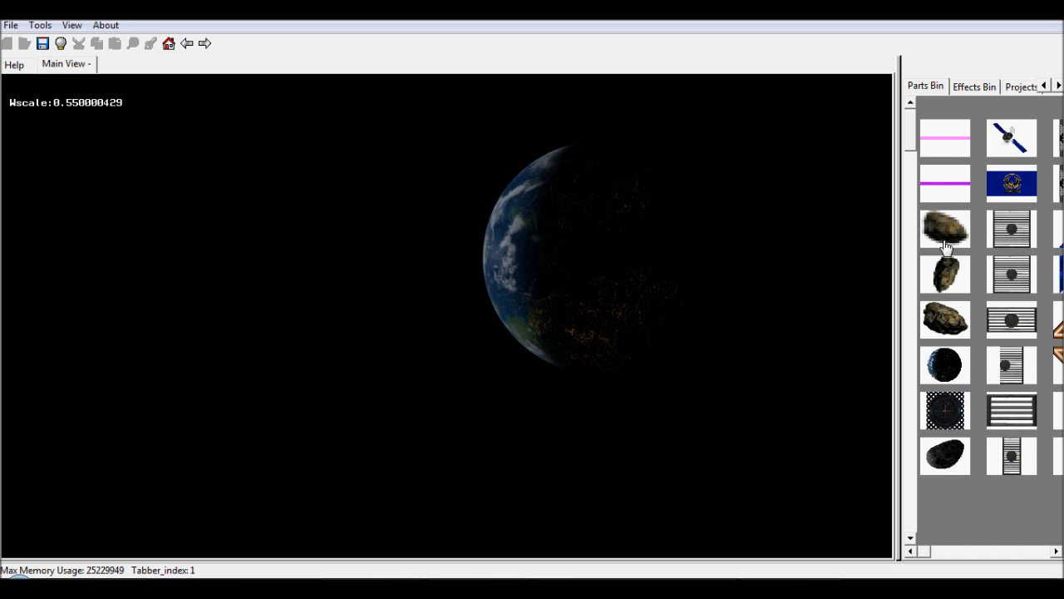
- Scatter seven copies of the large elongated brown asteroid around and in front of the planet
left_click(946, 321)
left_click(801, 213)
left_click(554, 500)
left_click(335, 266)
left_click(567, 196)
left_click(100, 266)
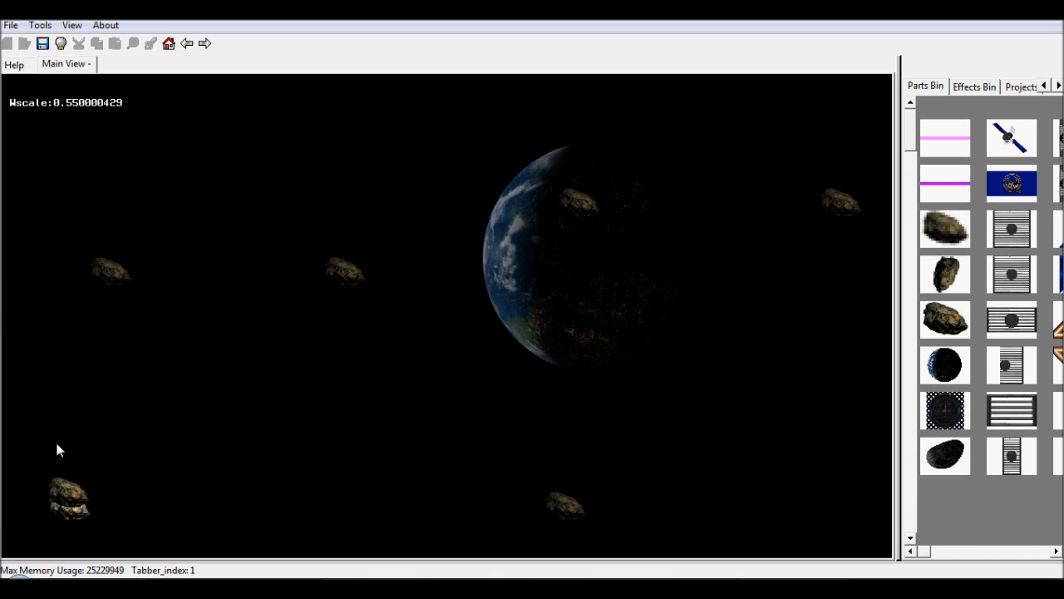
left_click(101, 154)
- Scatter copies of the small upright brown asteroid around the planet and among the larger asteroids
left_click(960, 287)
left_click(279, 404)
left_click(345, 201)
left_click(123, 369)
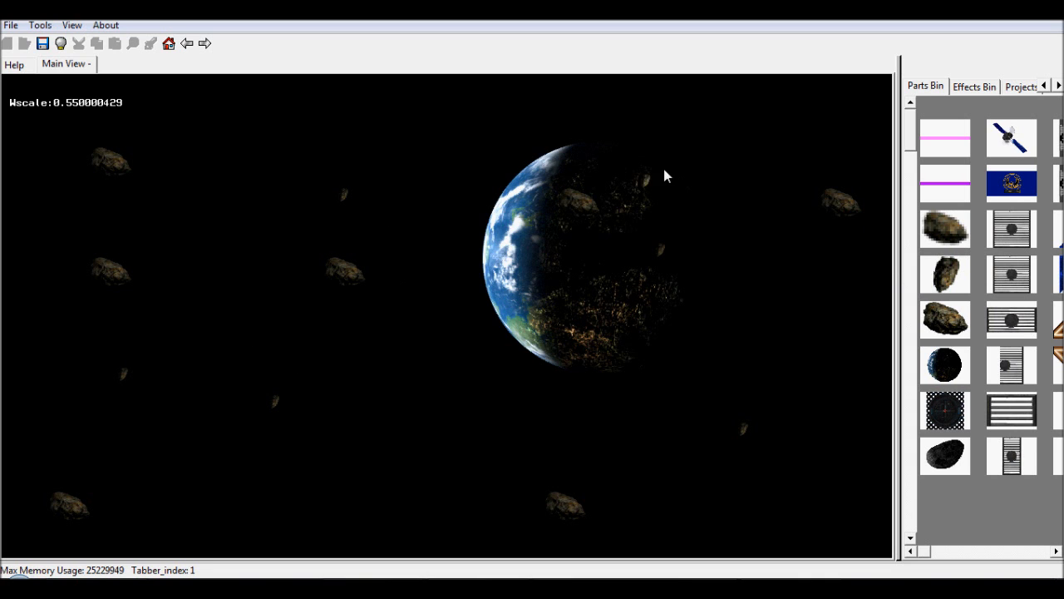
left_click(392, 105)
left_click(200, 133)
left_click(965, 310)
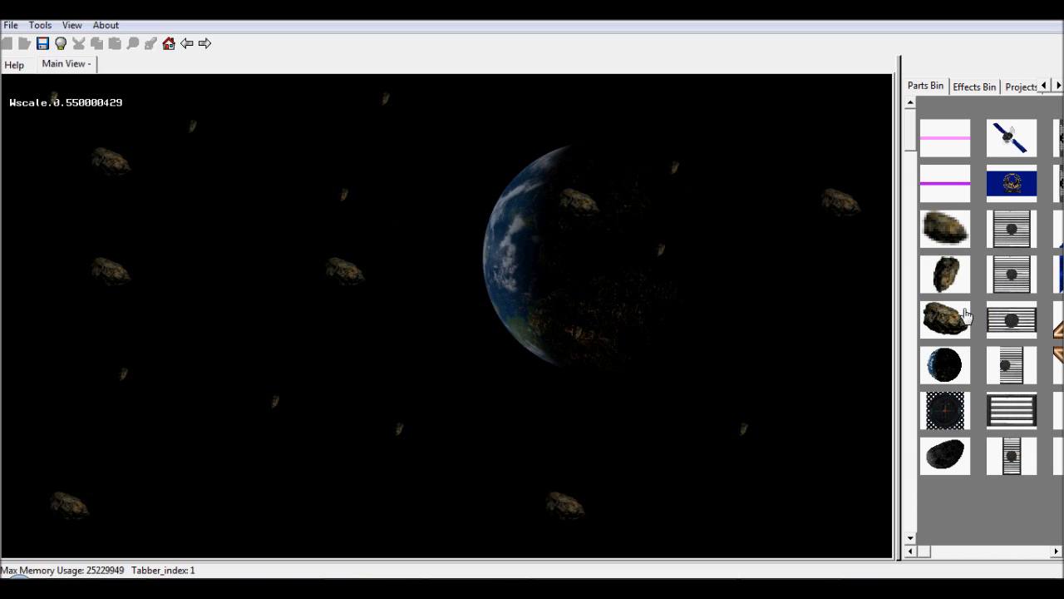
left_click(827, 364)
left_click(470, 445)
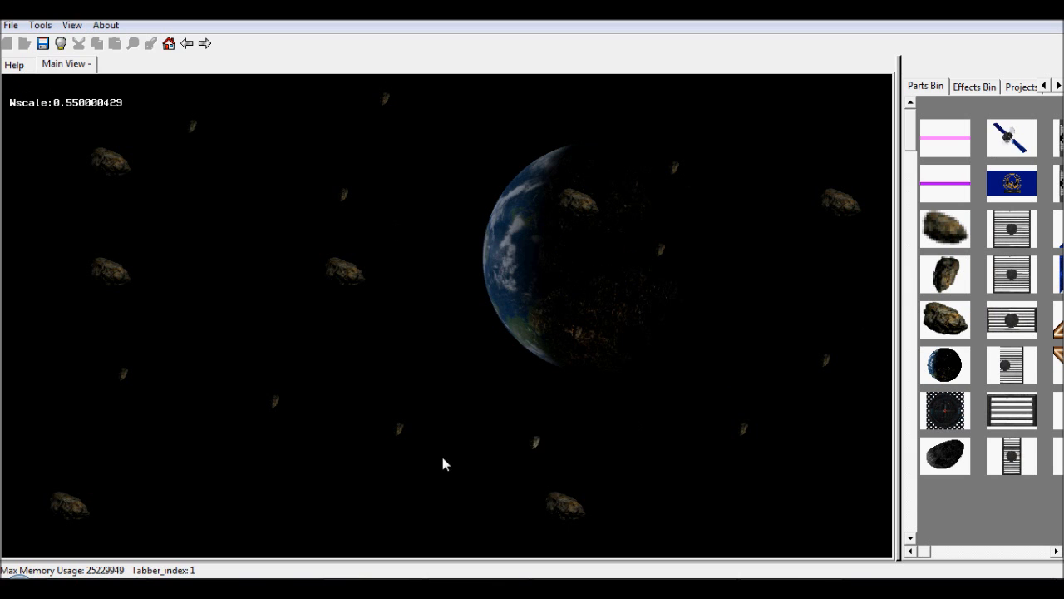
left_click(106, 368)
- Add more small asteroids along the outer edges of the asteroid field
scroll(629, 317, "down", 3)
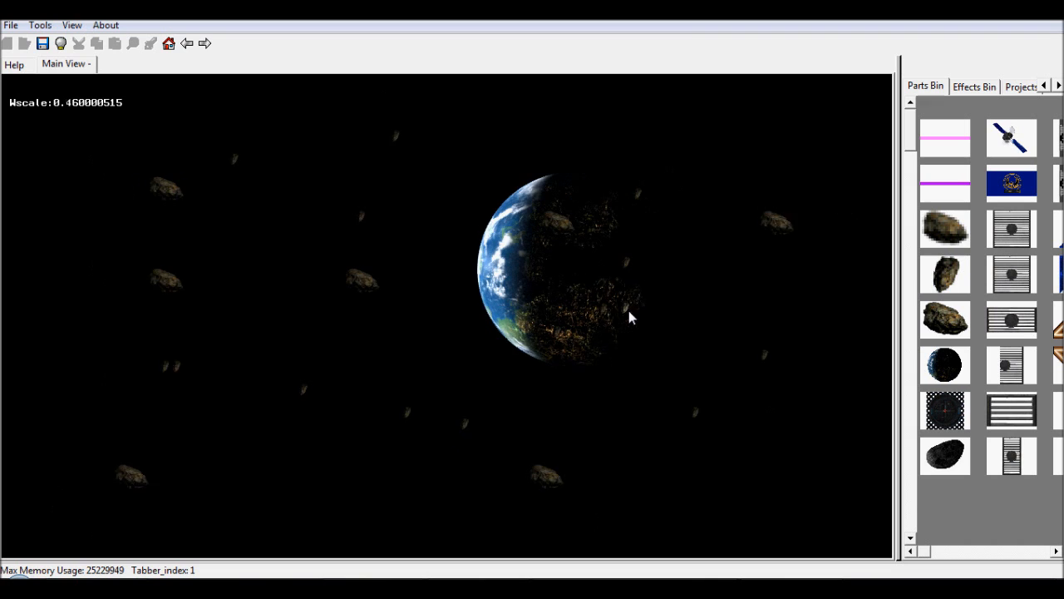
left_click(842, 117)
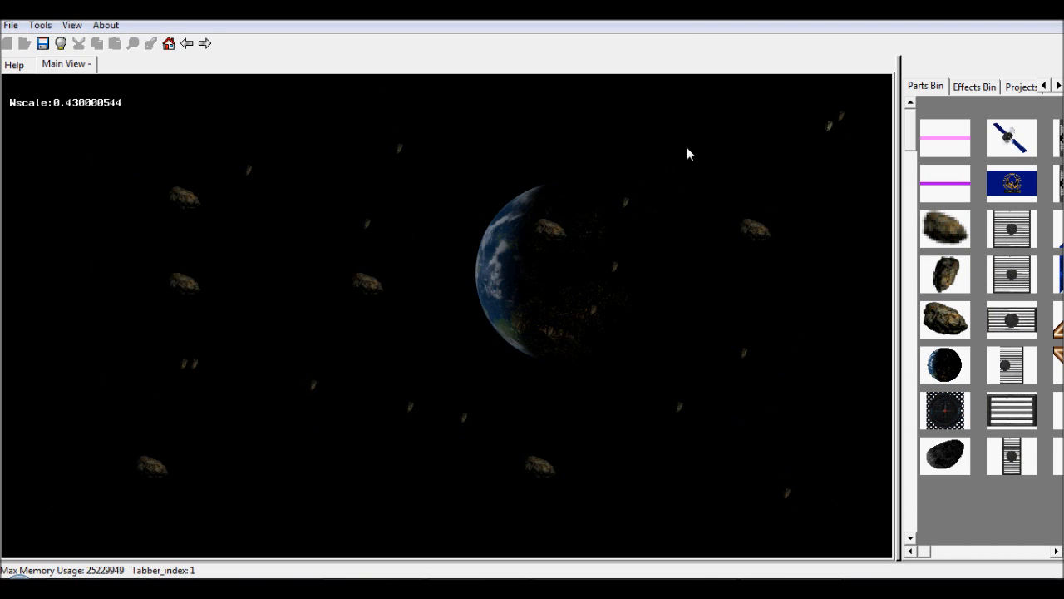
left_click(77, 170)
left_click(56, 288)
left_click(75, 363)
left_click(88, 460)
key("Right")
key("Left")
key("Right")
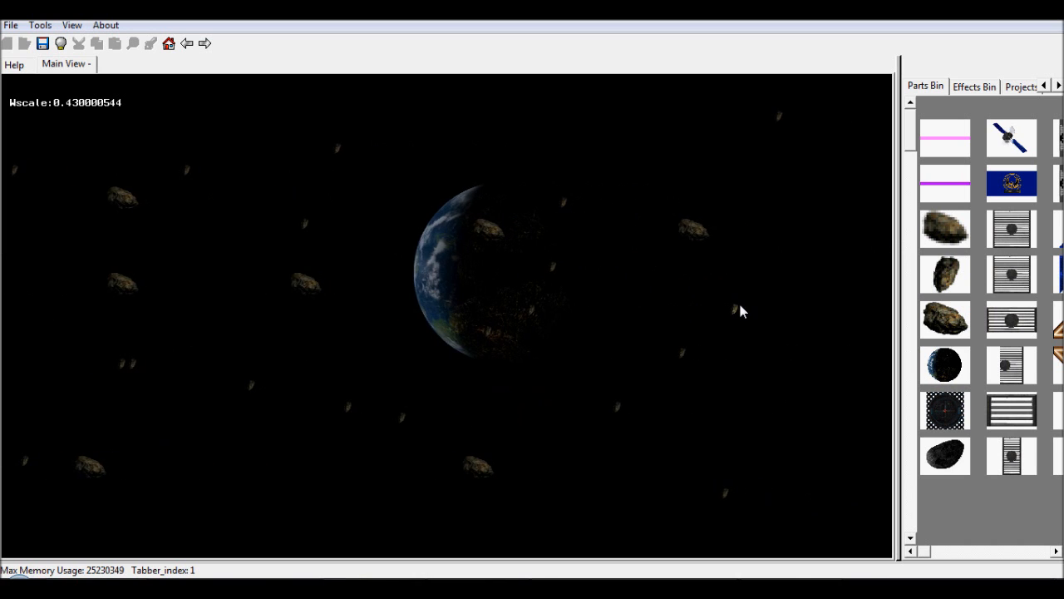
- Pick the dark X-braced metal panel from the parts bin and show the grid with width 32 and height 32
left_click(962, 551)
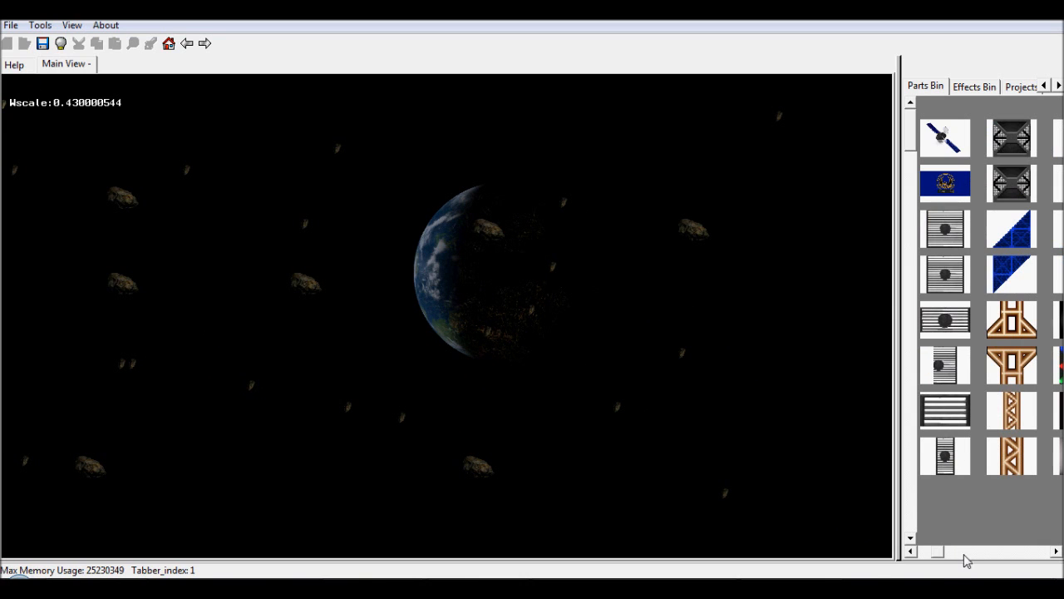
left_click_drag(1015, 190, 152, 226)
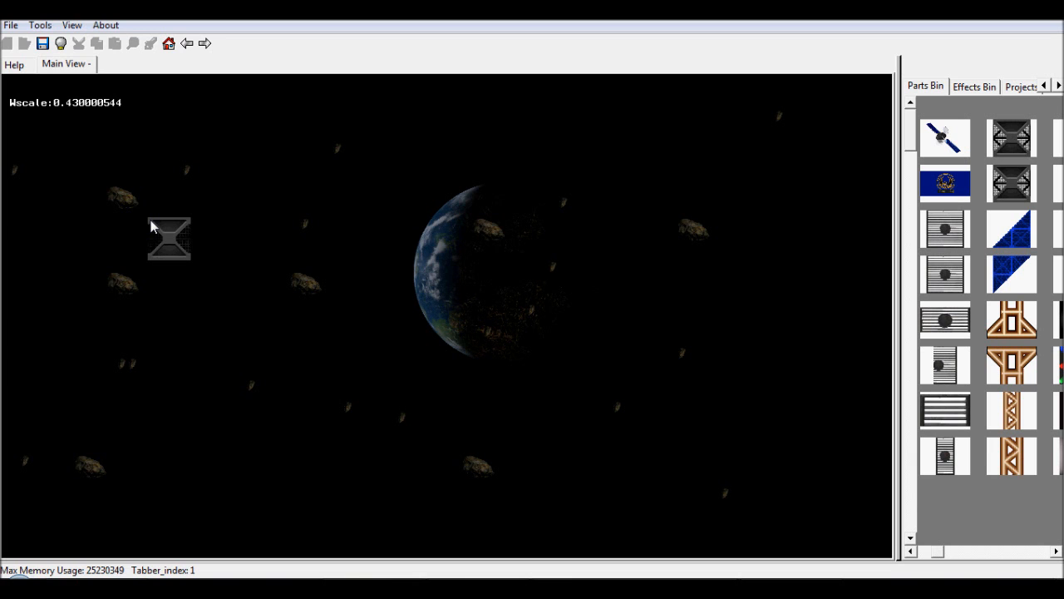
key("g")
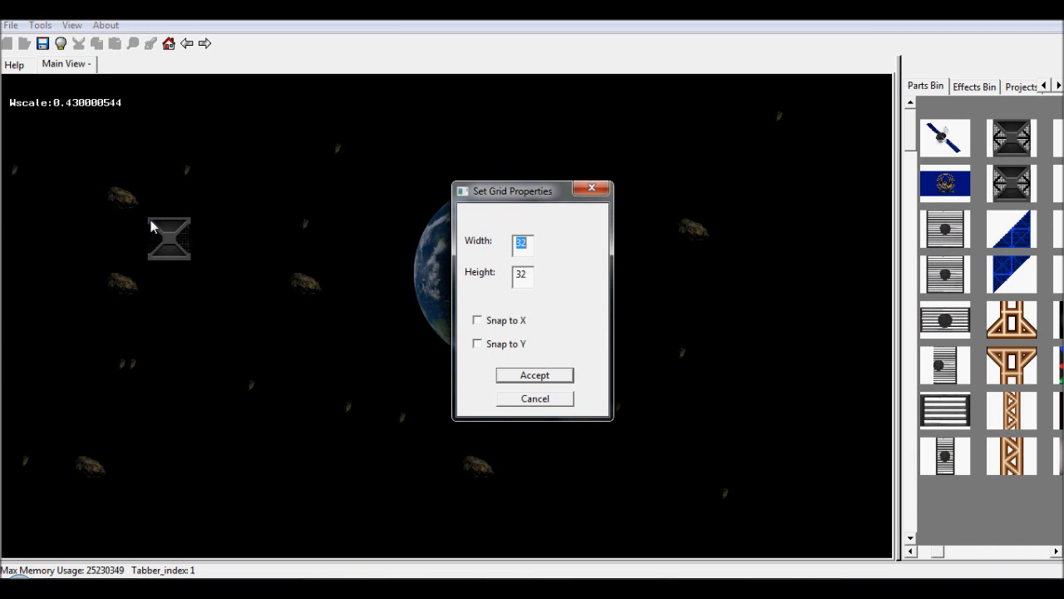
key("Return")
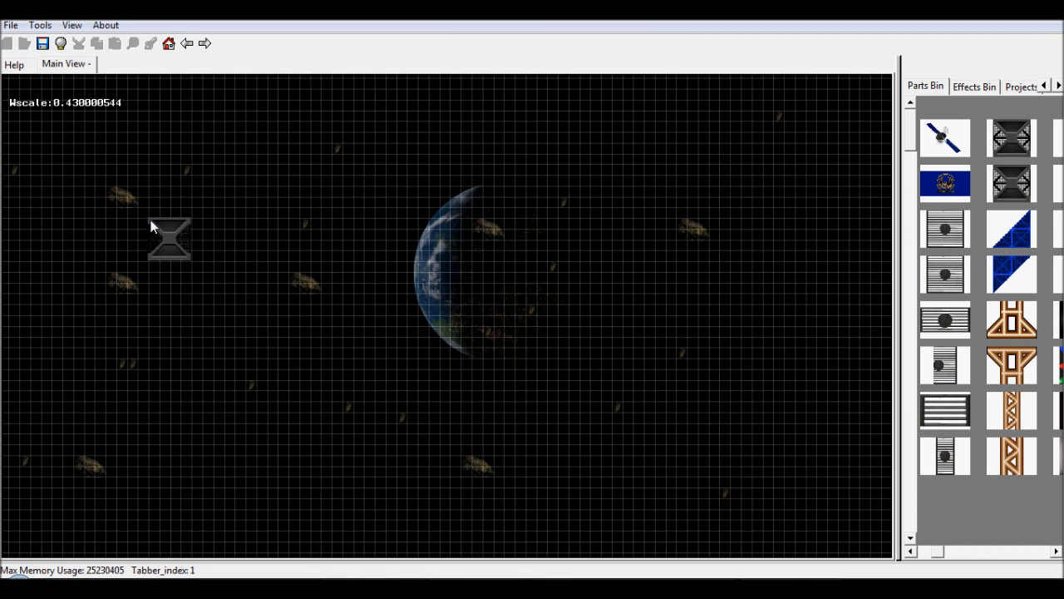
scroll(151, 225, "up", 3)
scroll(151, 226, "up", 1)
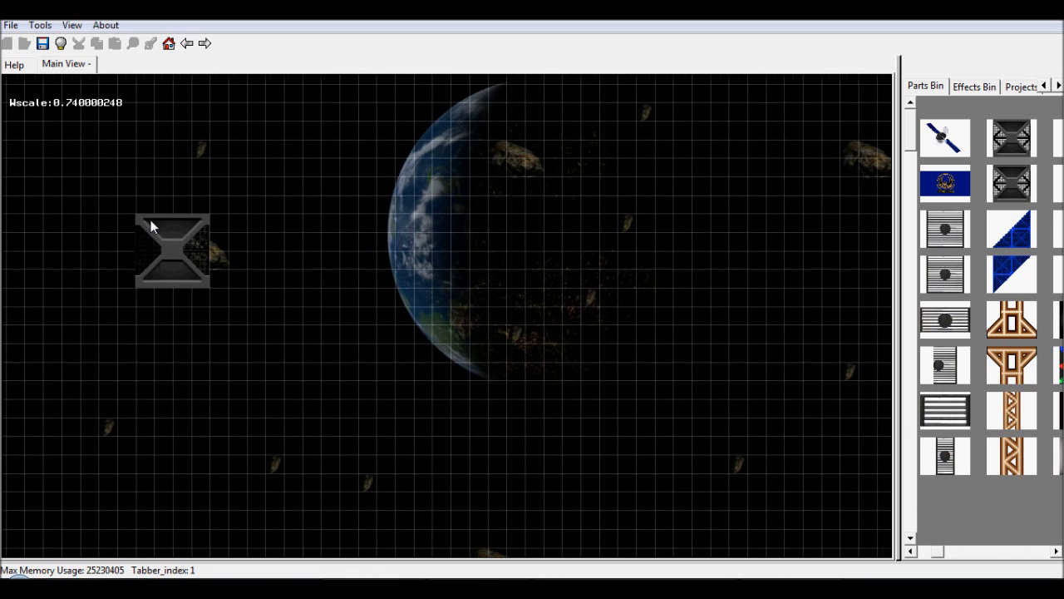
- Place the X-braced panels edge to edge in two columns of three over the planet's left side
left_click_drag(163, 221, 325, 191)
left_click(326, 191)
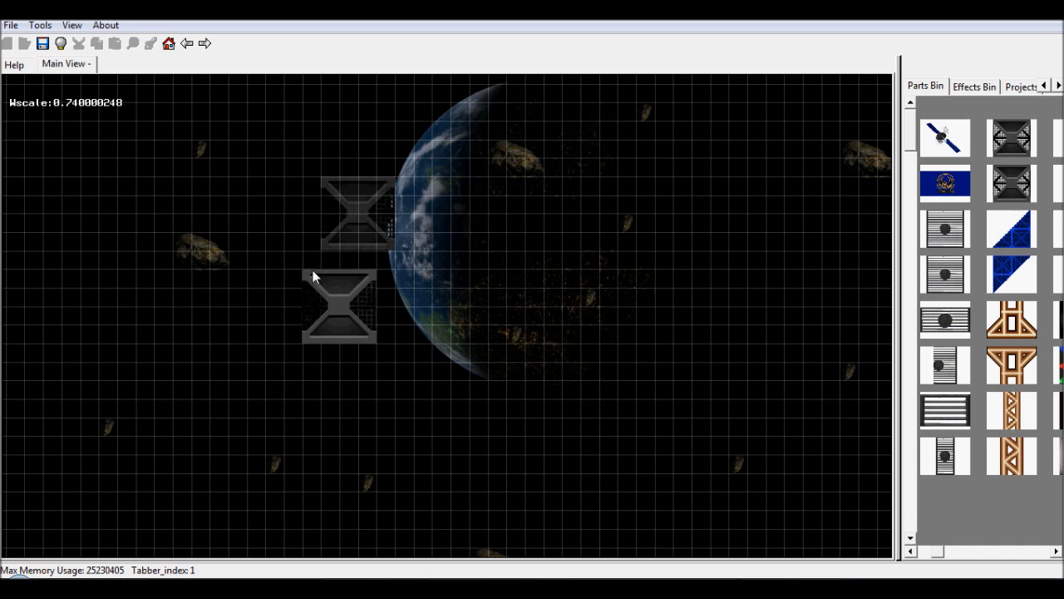
left_click(325, 270)
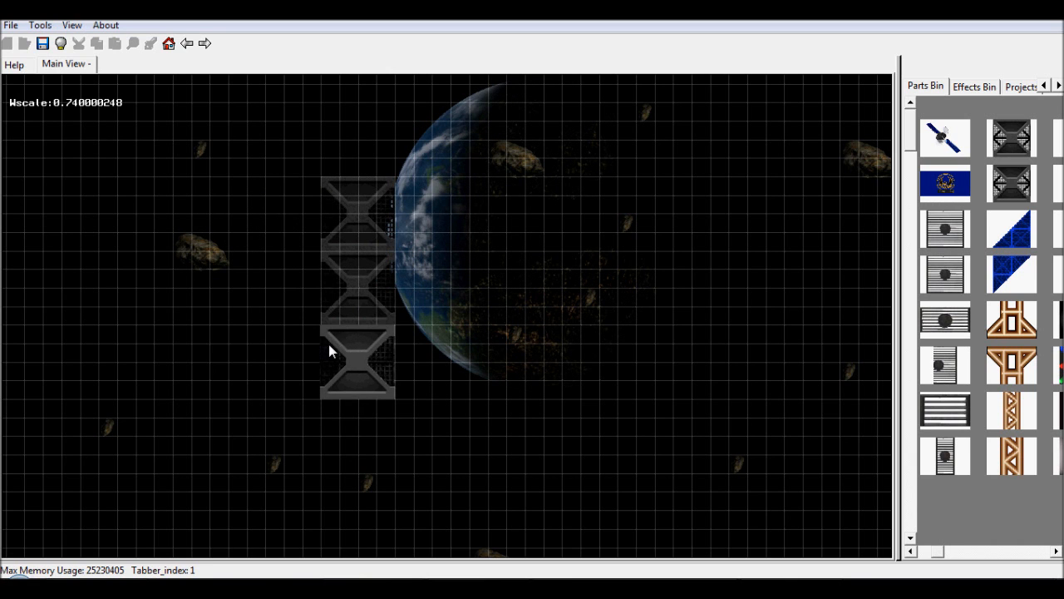
left_click(329, 346)
left_click(413, 336)
left_click(410, 262)
left_click(416, 189)
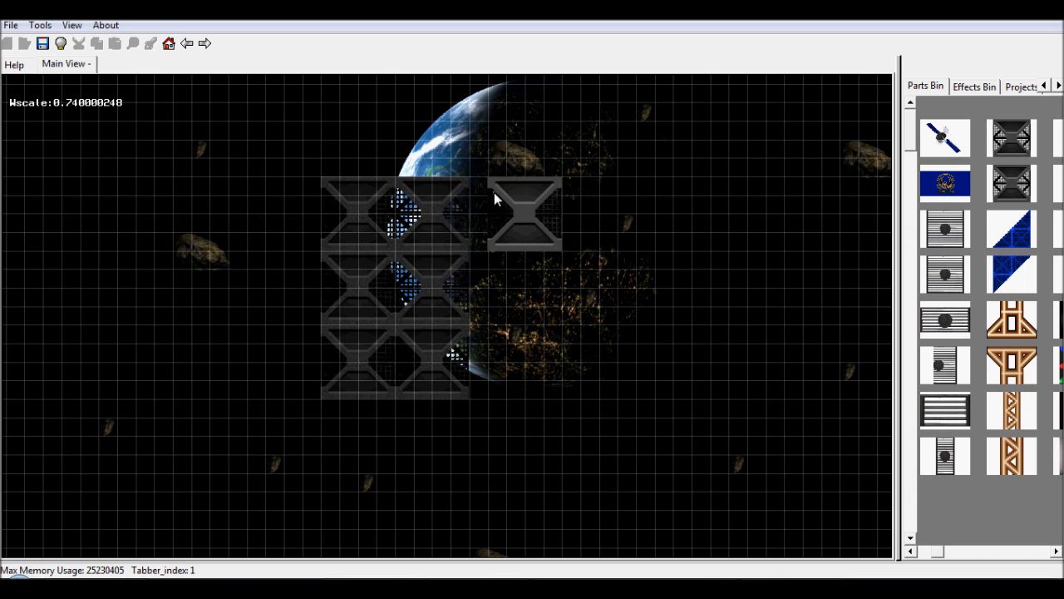
- Add two more columns of three X-braced panels to complete a four-by-three block, and stop placing
left_click(484, 191)
left_click(481, 269)
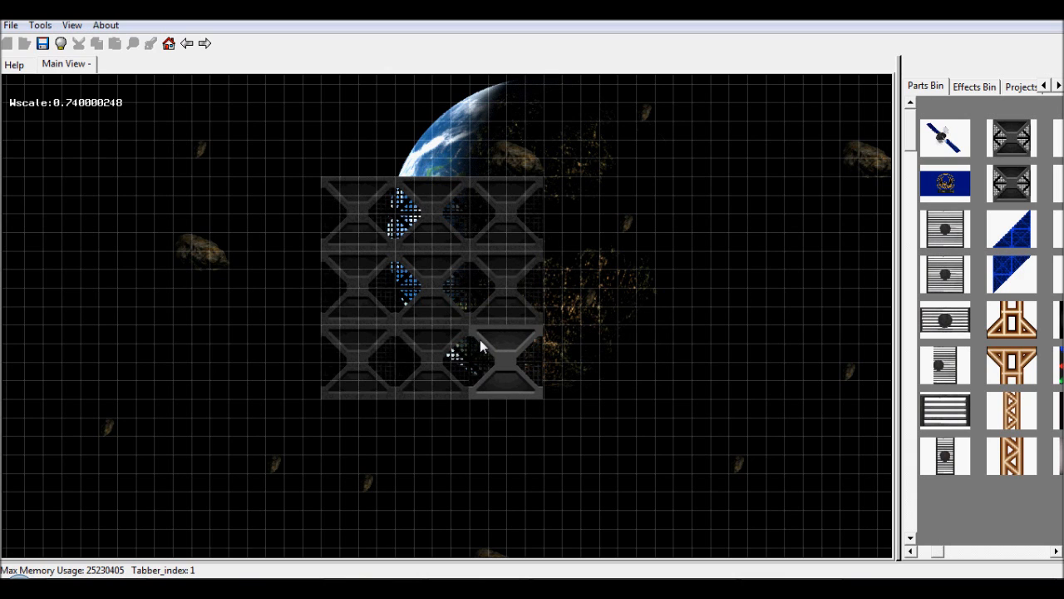
left_click(482, 339)
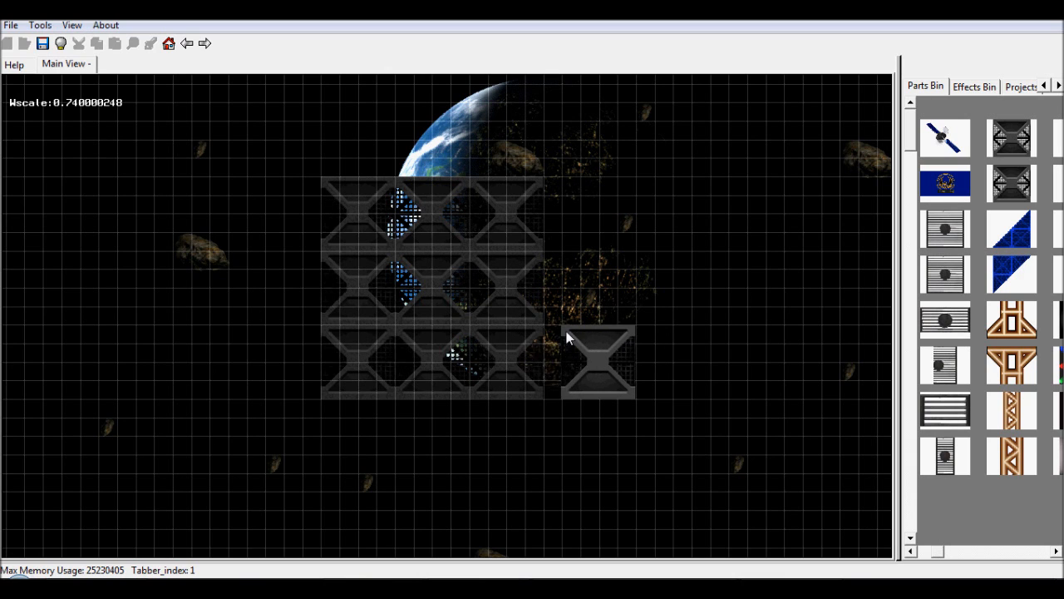
left_click(554, 337)
left_click(556, 262)
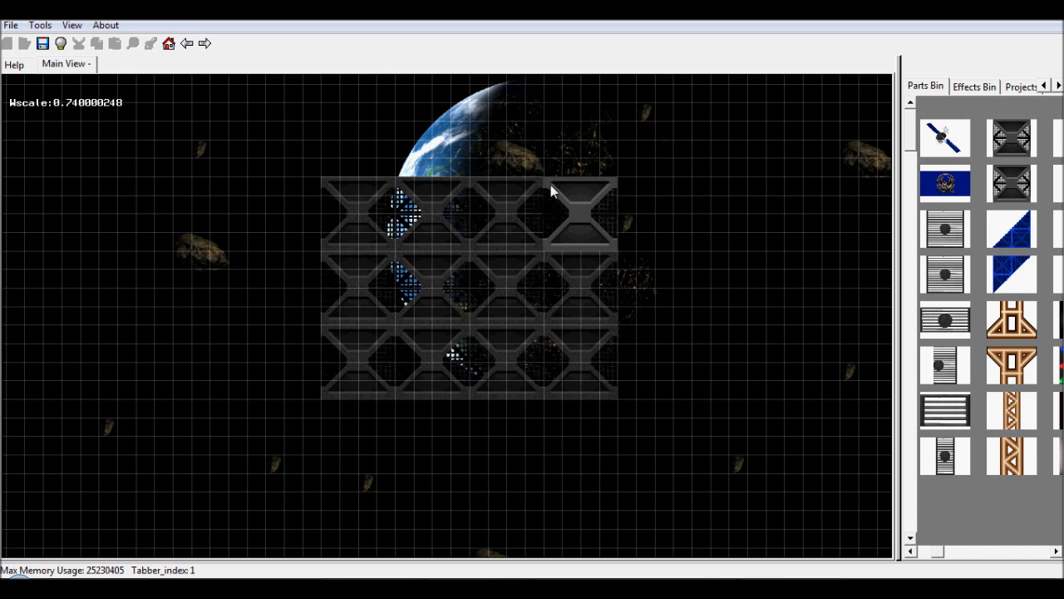
left_click(551, 191)
right_click(678, 249)
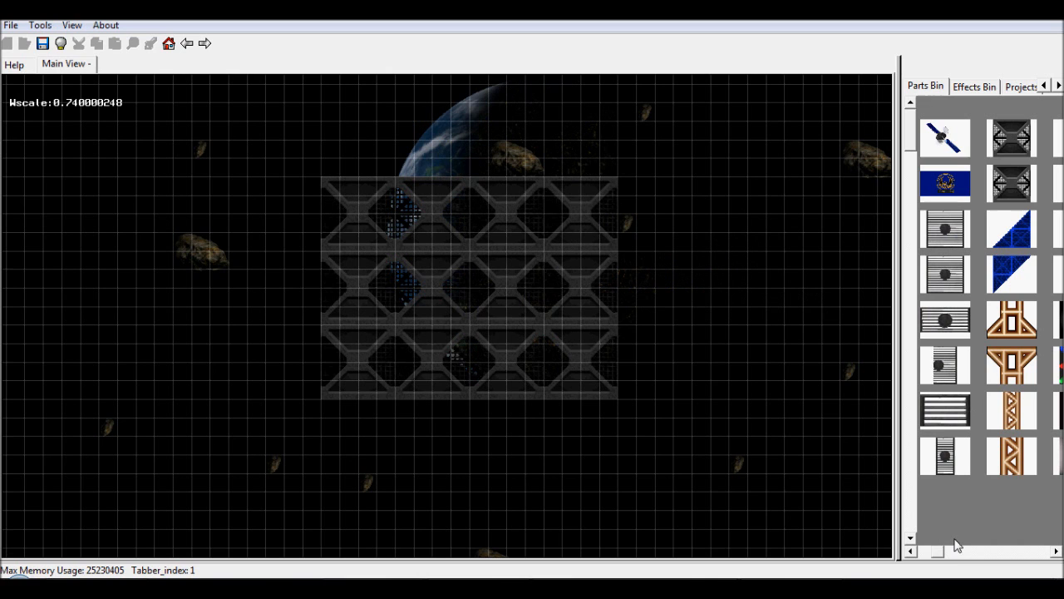
- Place matching orange truss corner pieces on the upper-left and lower-left corners of the panel block
left_click(983, 552)
left_click(1011, 552)
left_click(1011, 552)
left_click(1015, 552)
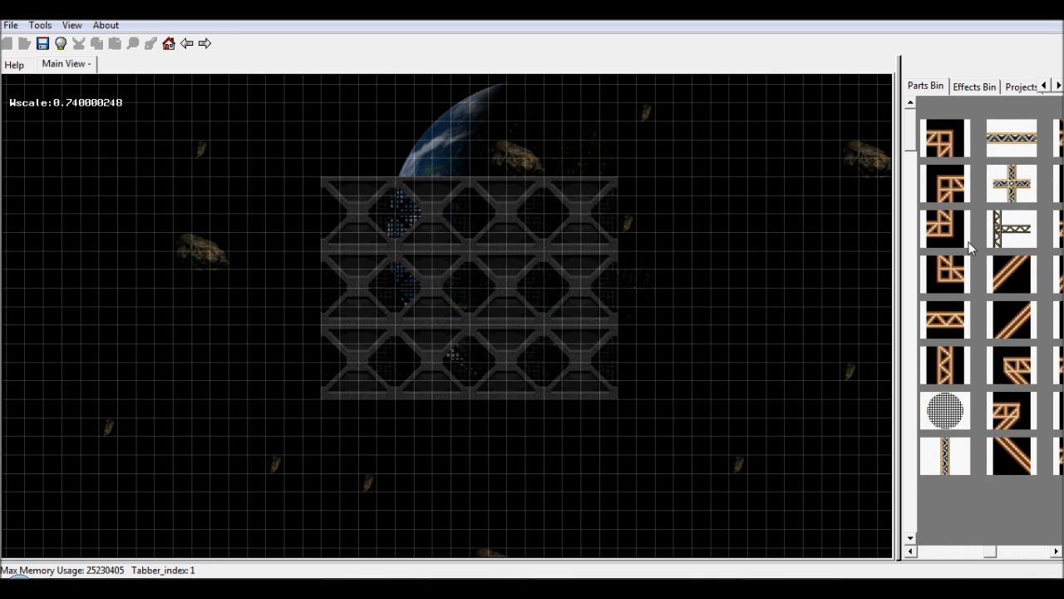
left_click(944, 199)
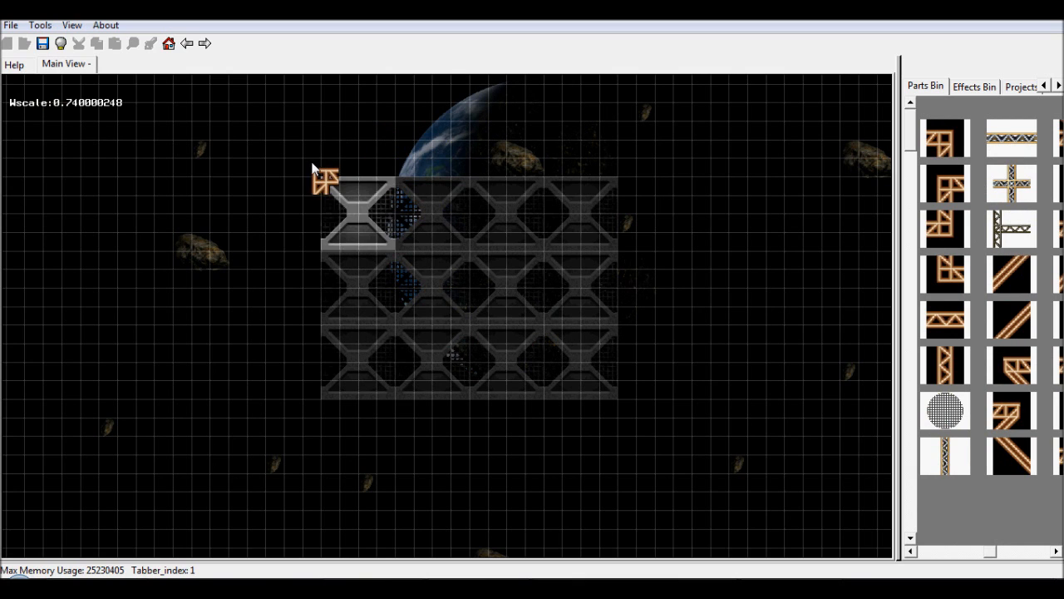
left_click(313, 166)
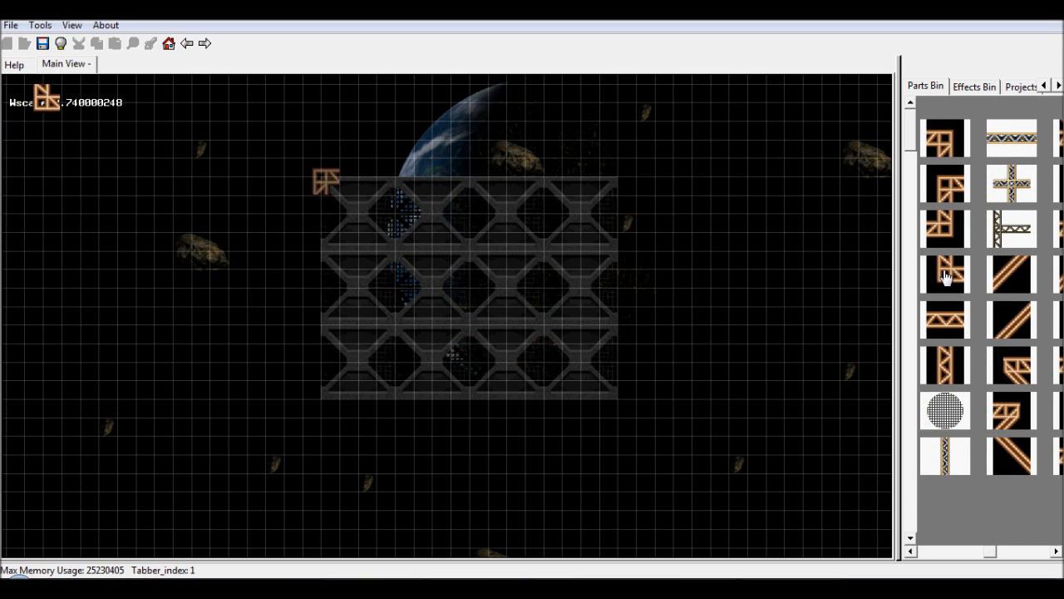
left_click(311, 401)
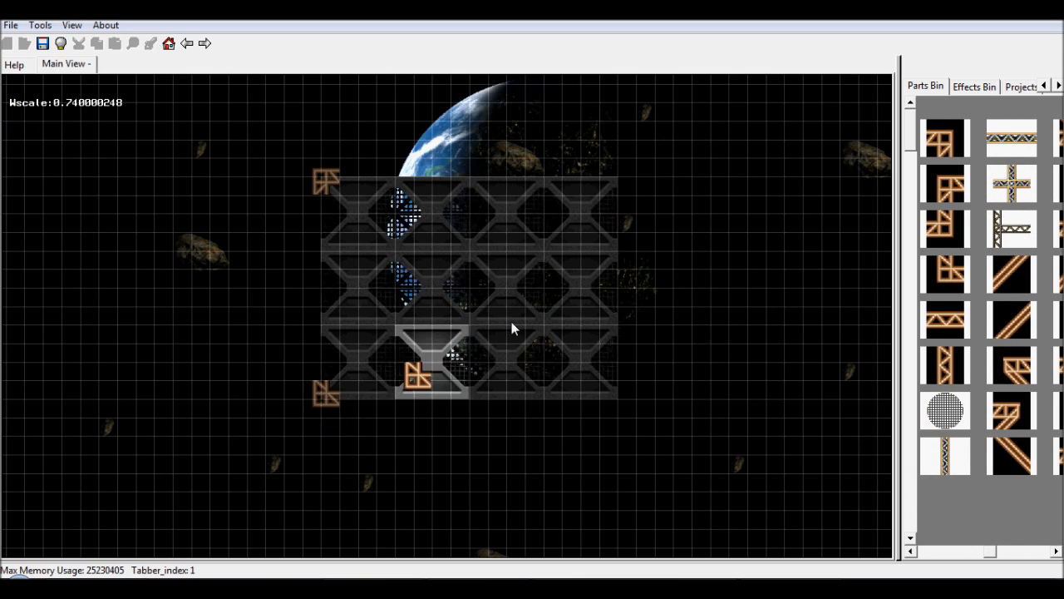
- Line the panel block's left edge with five vertical orange truss pieces between the two corner pieces
left_click(950, 366)
left_click(321, 353)
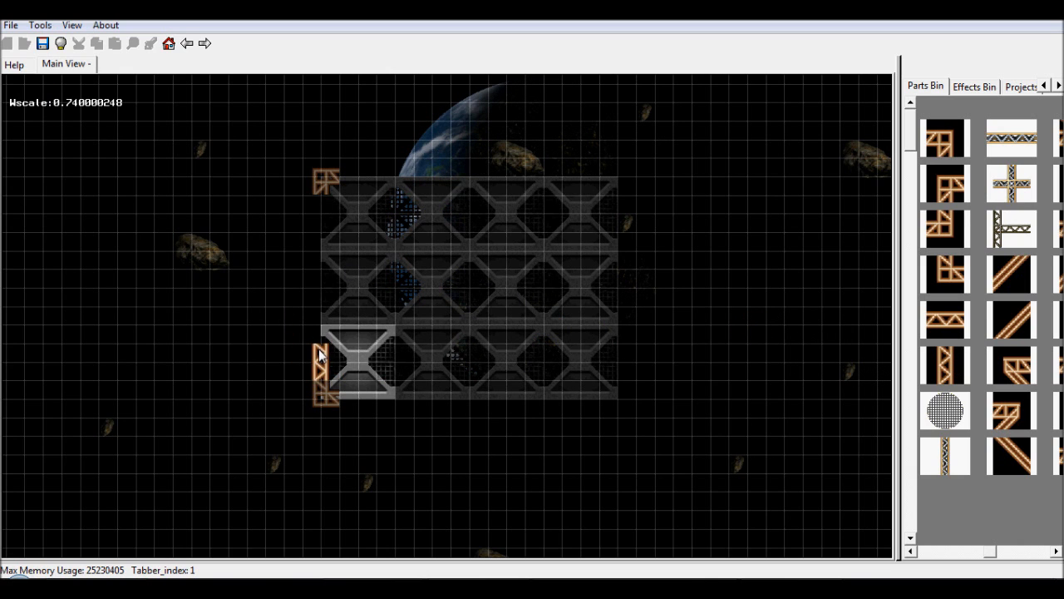
left_click(317, 316)
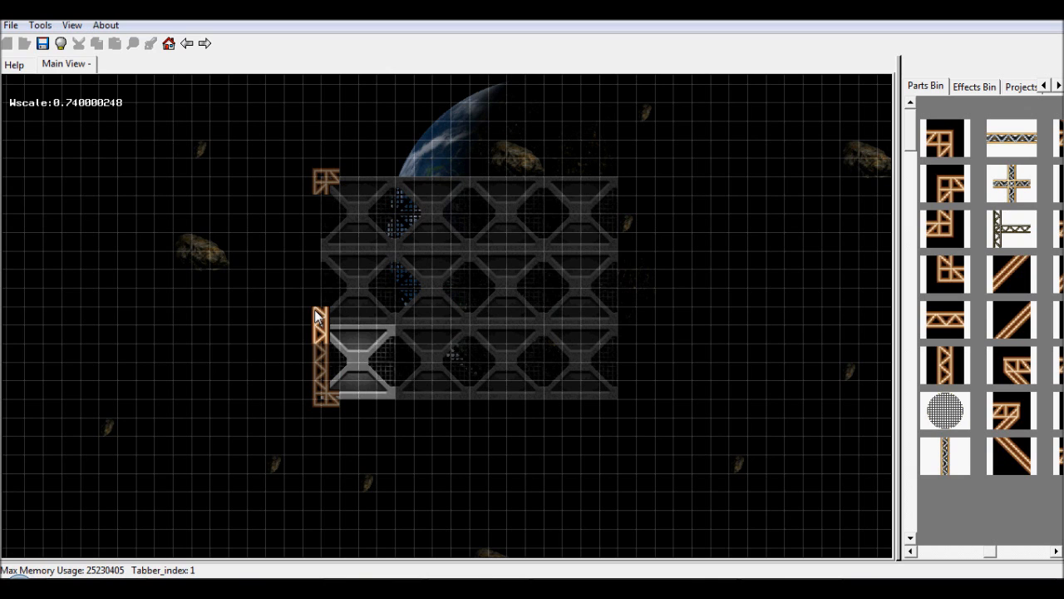
left_click(316, 277)
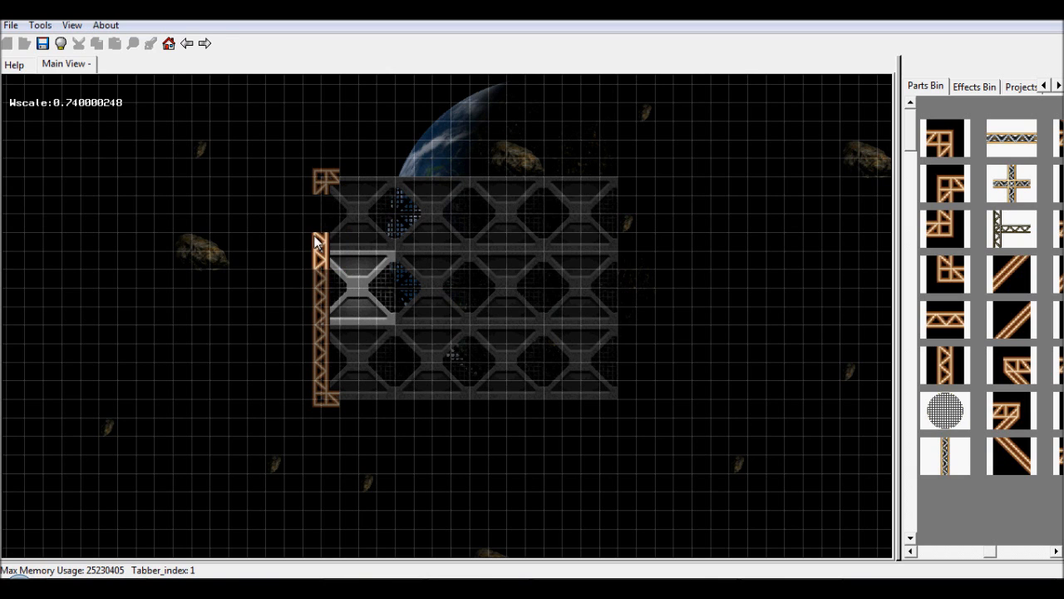
left_click(316, 242)
left_click(317, 204)
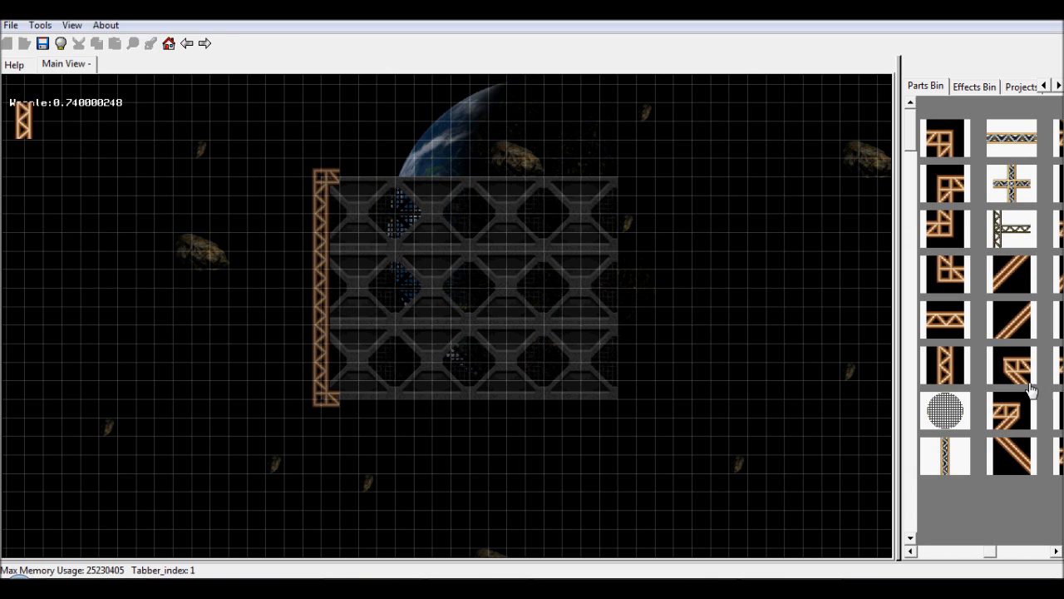
- Place four horizontal orange truss pieces end to end from each left corner piece along the panel block's upper and lower edges
left_click(946, 329)
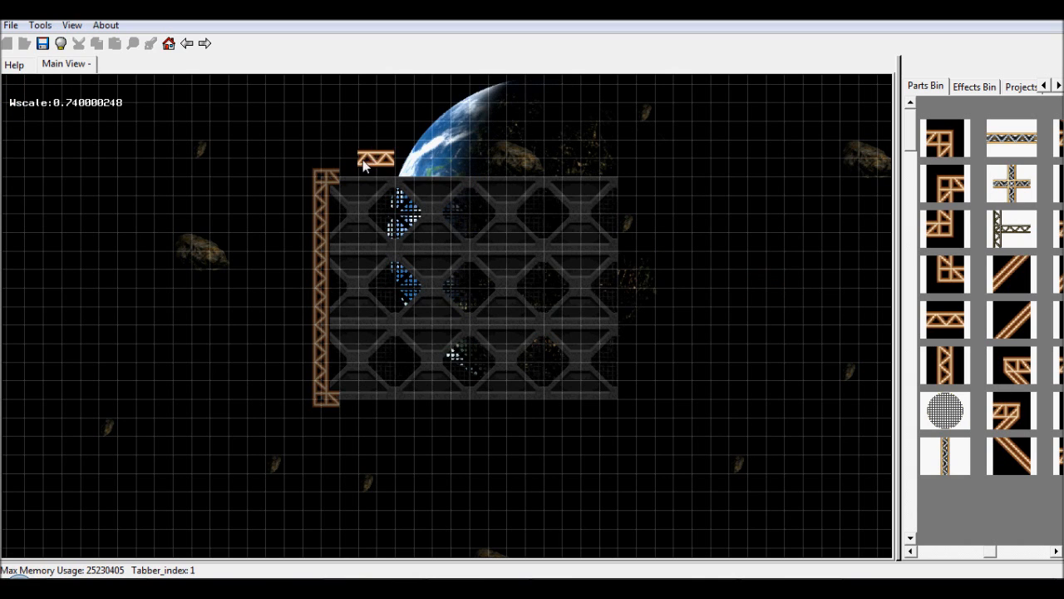
left_click(343, 176)
left_click(343, 396)
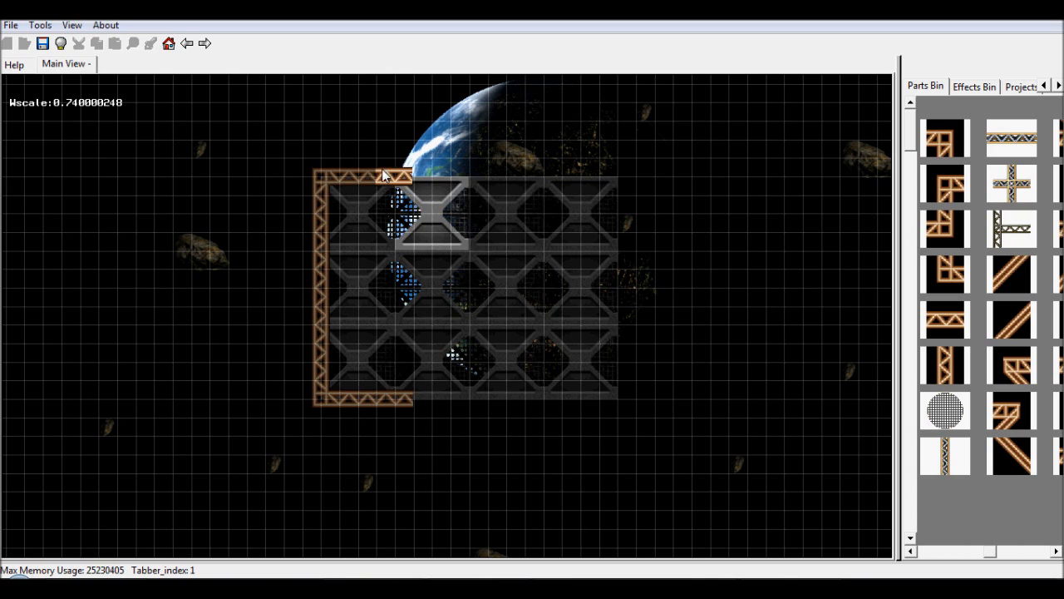
left_click(382, 170)
left_click(426, 396)
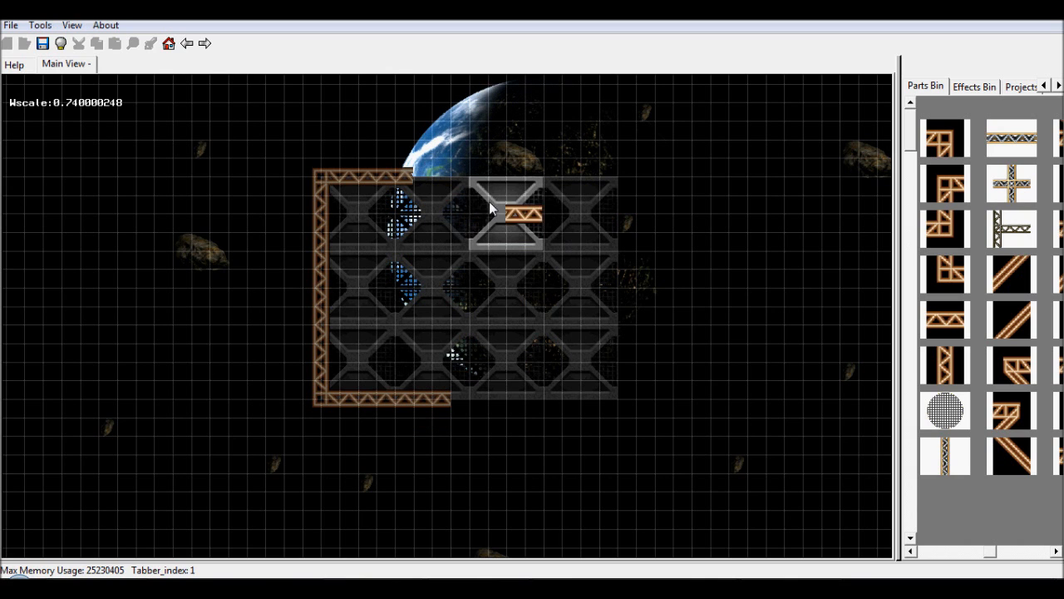
left_click(432, 175)
left_click(468, 398)
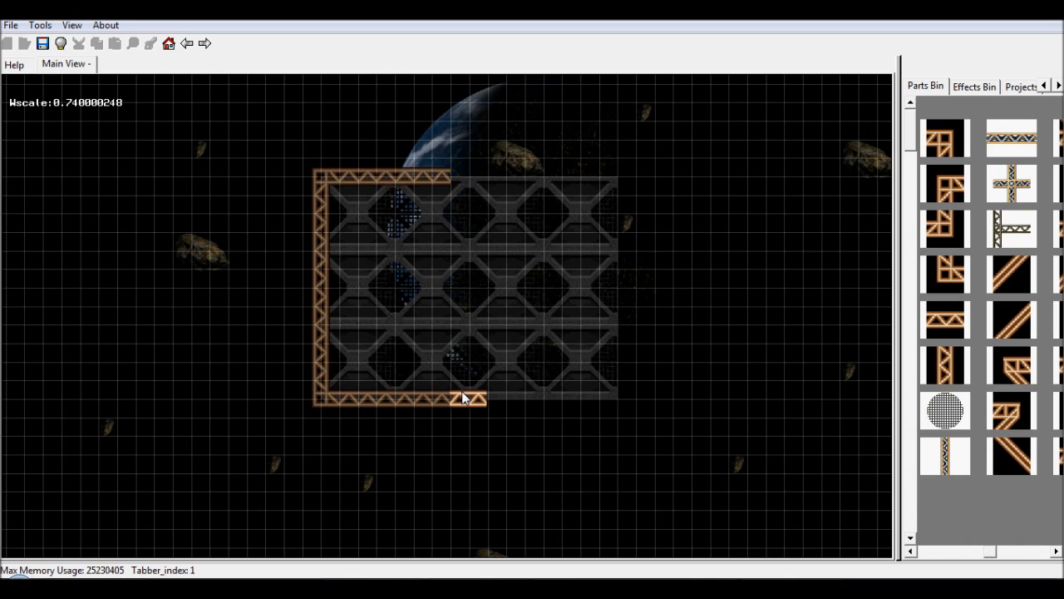
left_click(472, 180)
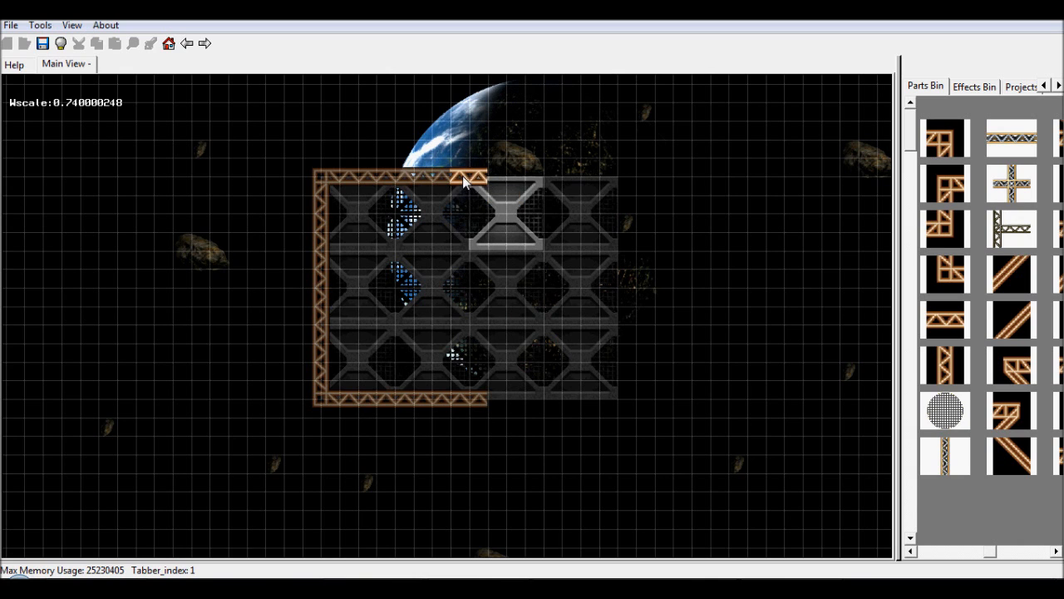
- Extend the upper and lower truss rows with three more horizontal pieces each, and stop placing
left_click(500, 400)
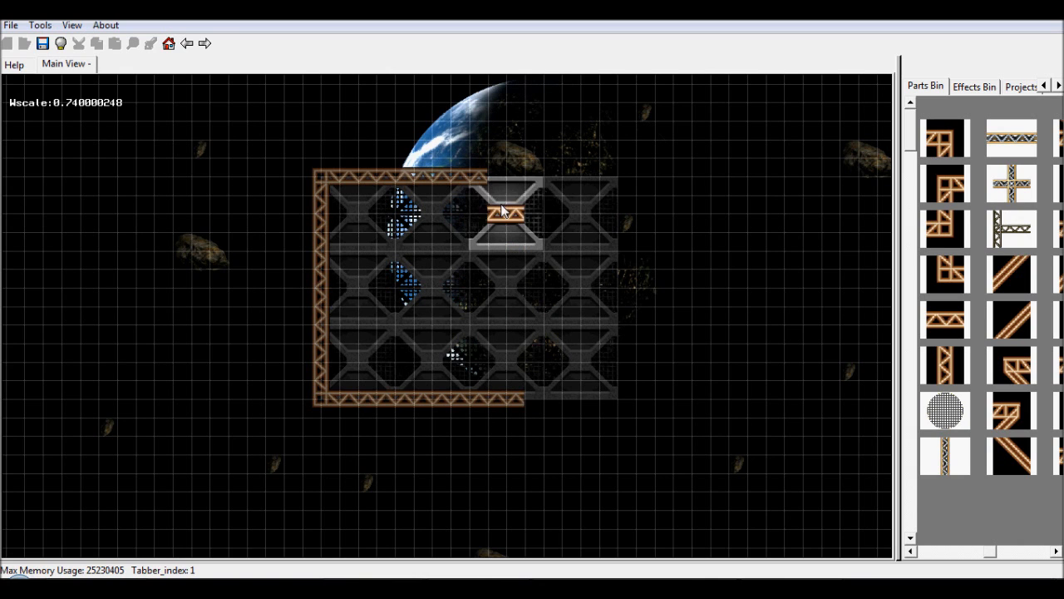
left_click(504, 176)
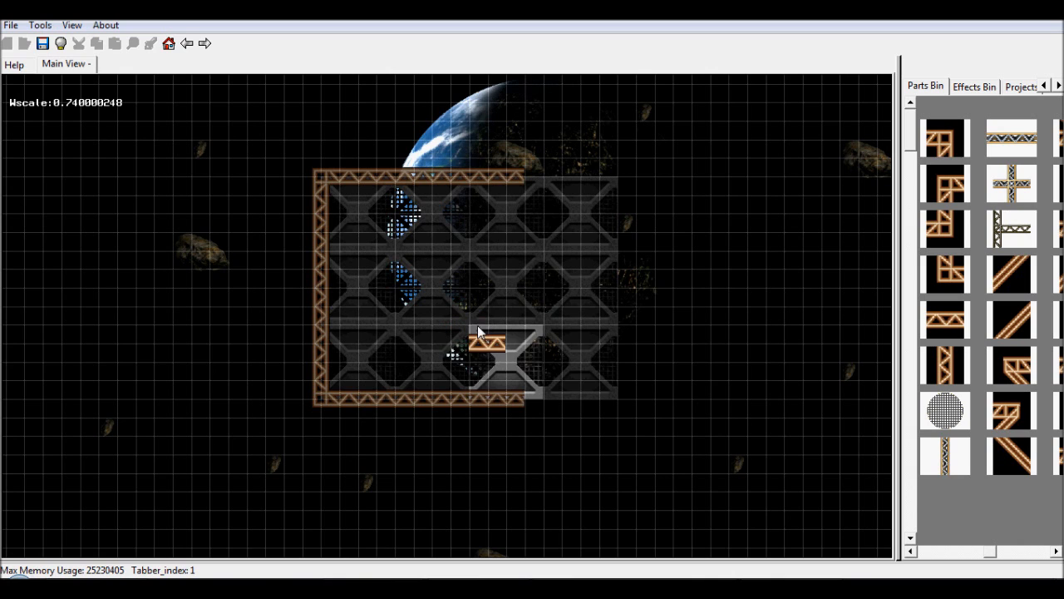
left_click(539, 400)
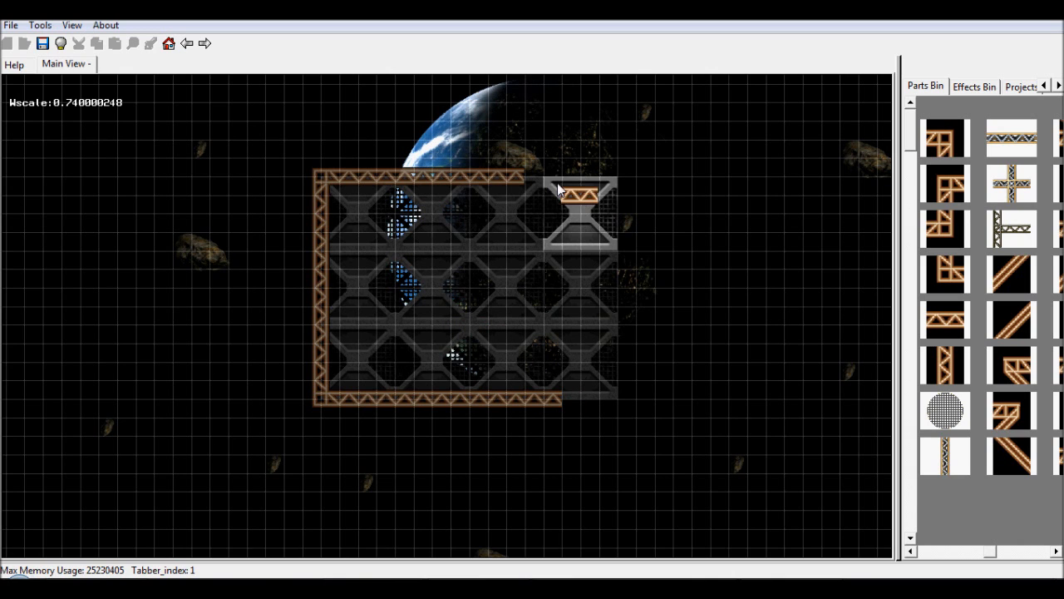
left_click(543, 176)
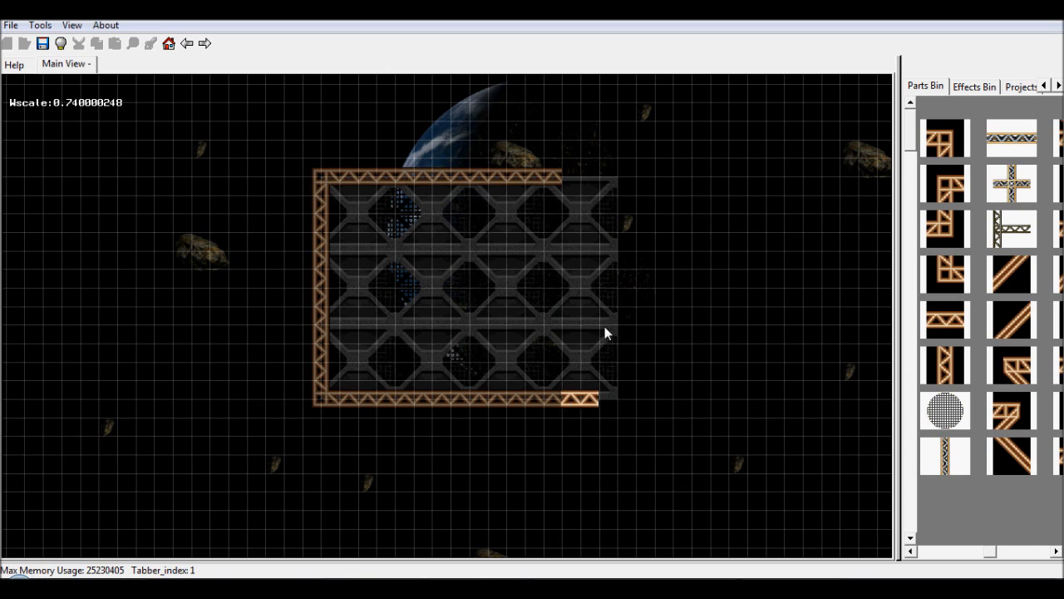
left_click(575, 172)
right_click(860, 363)
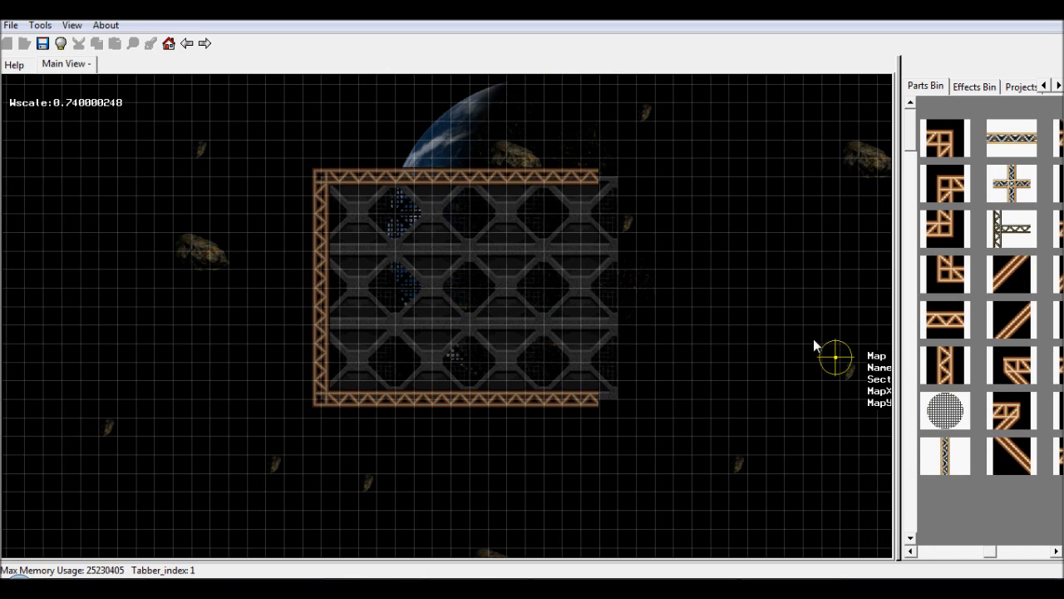
- Cap the right ends of the upper and lower truss rows with matching T-shaped orange end pieces, and stop placing
left_click(1016, 551)
left_click_drag(1023, 559, 1037, 555)
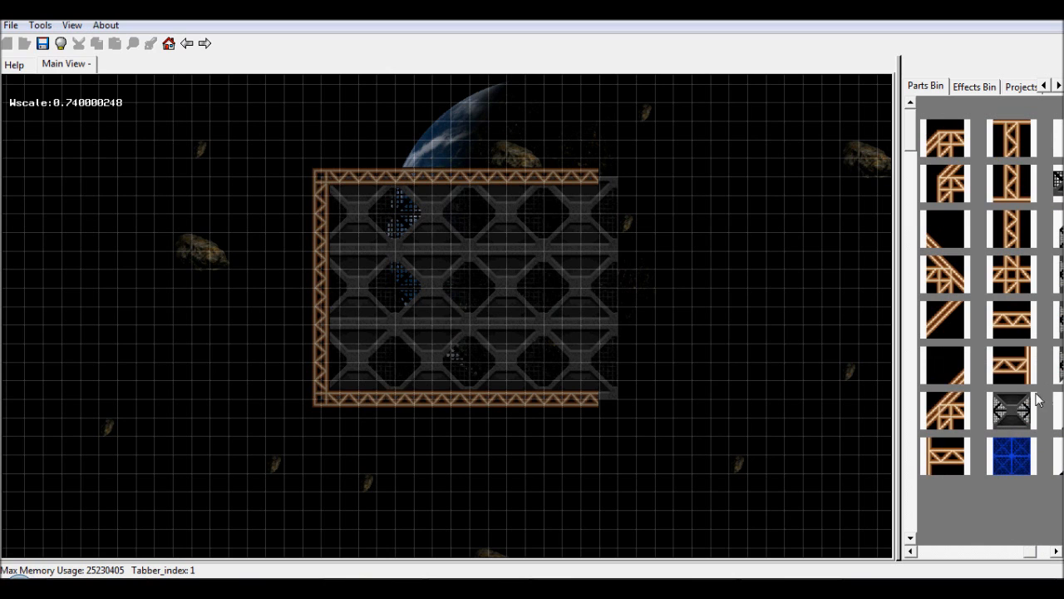
left_click_drag(1022, 376, 601, 398)
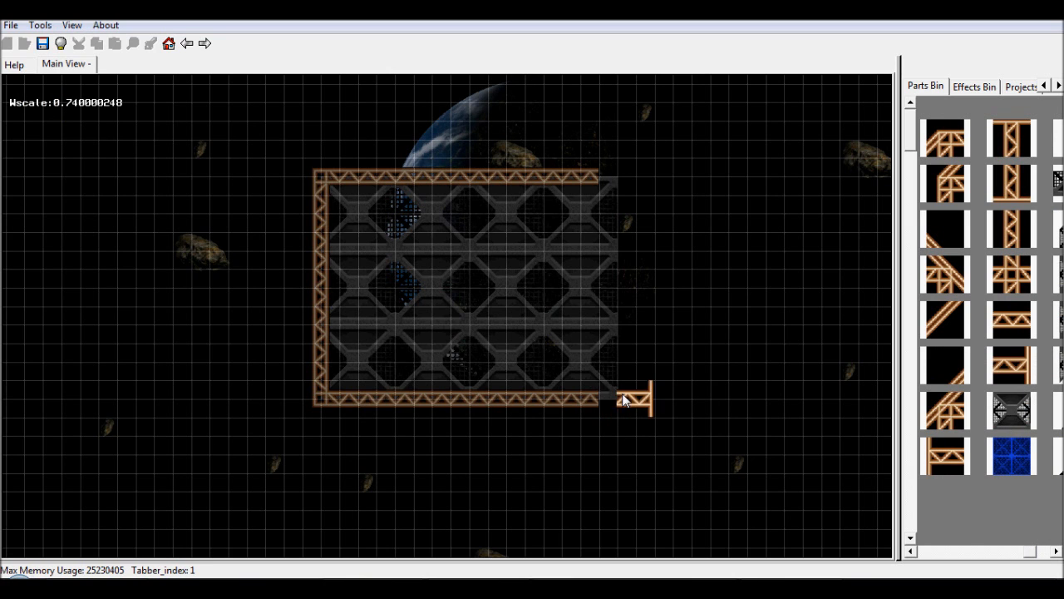
left_click(617, 397)
left_click(603, 164)
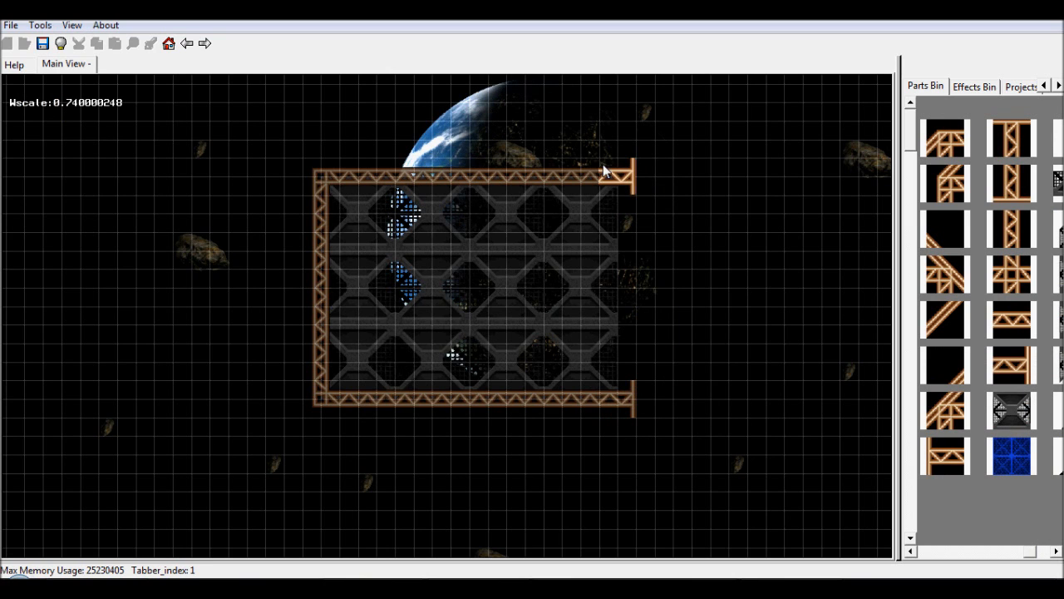
right_click(686, 268)
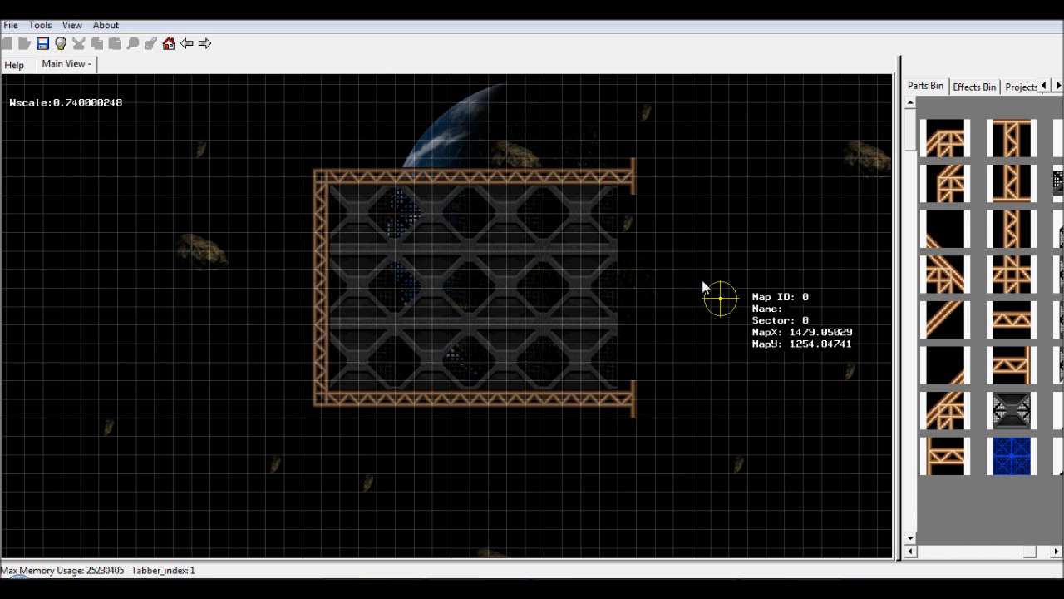
- Hide the grid over the map
key("g")
key("Right")
key("Left")
key("Right")
scroll(703, 287, "down", 2)
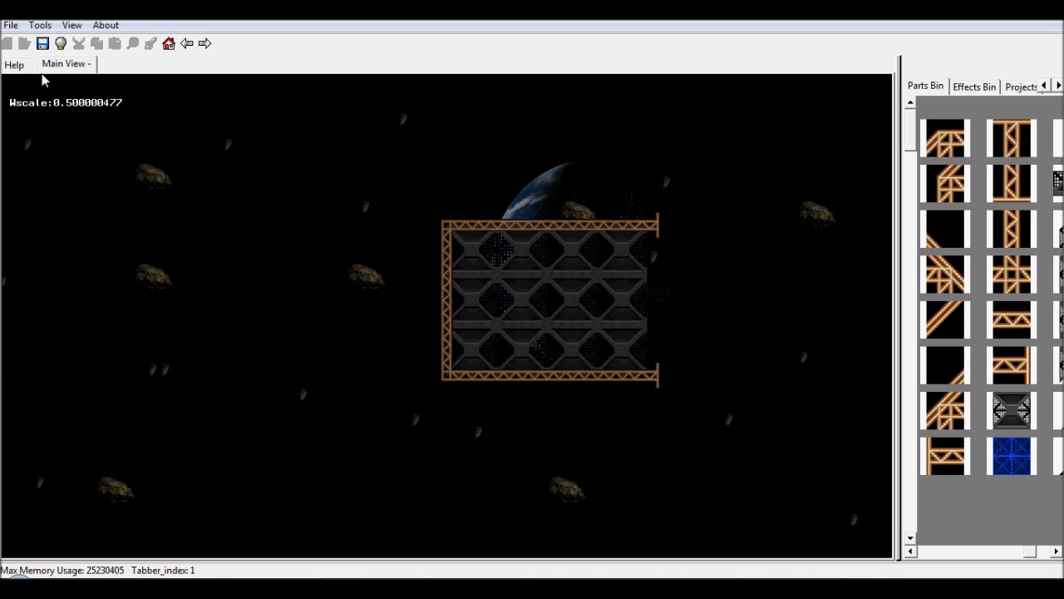
- Open a subview of the map and frame the station in it at a scale of about 1.0
left_click(80, 28)
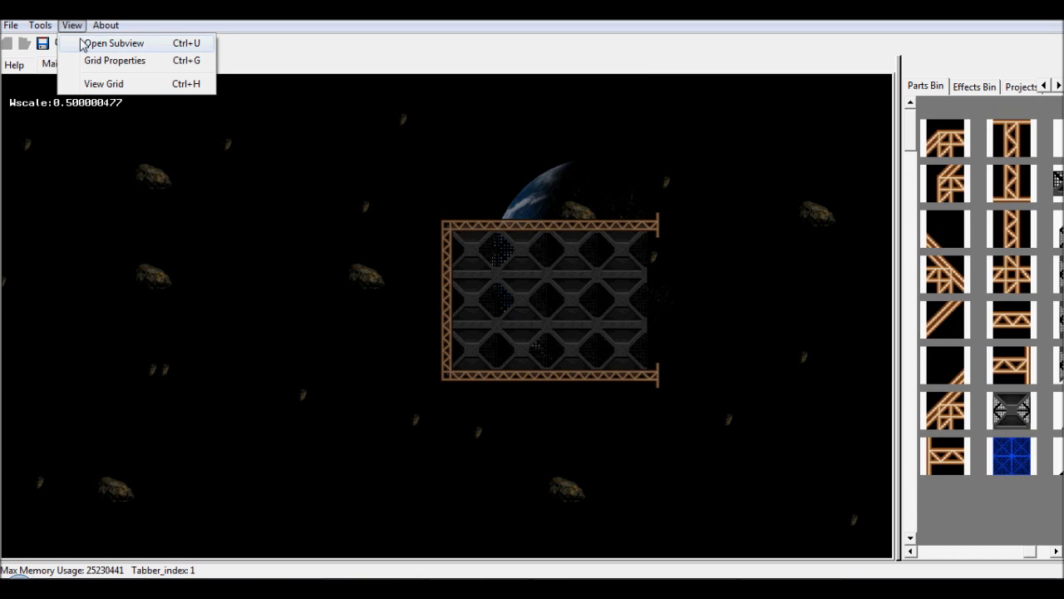
left_click(100, 43)
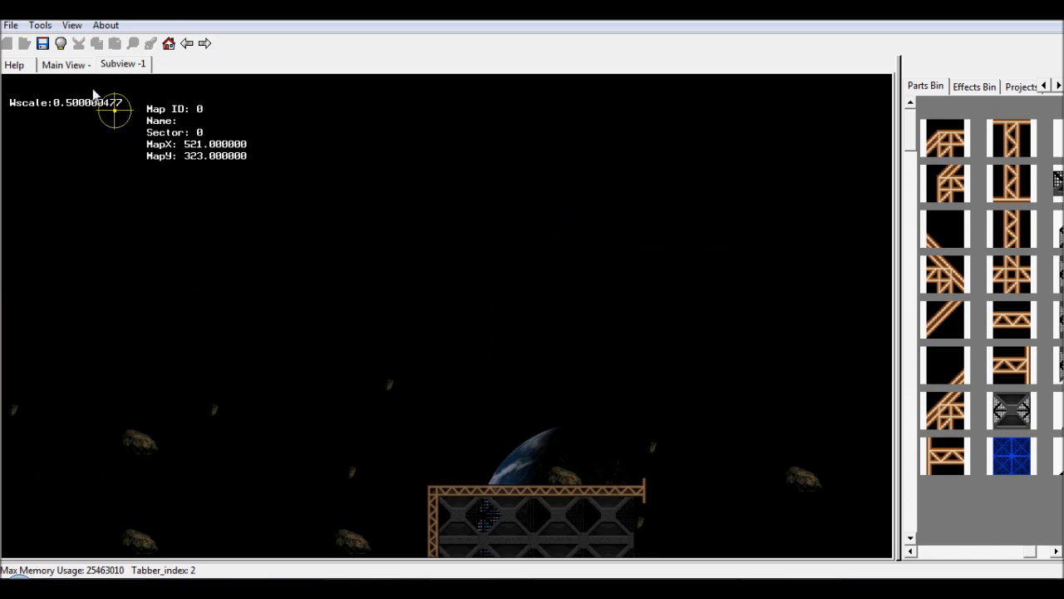
left_click(121, 65)
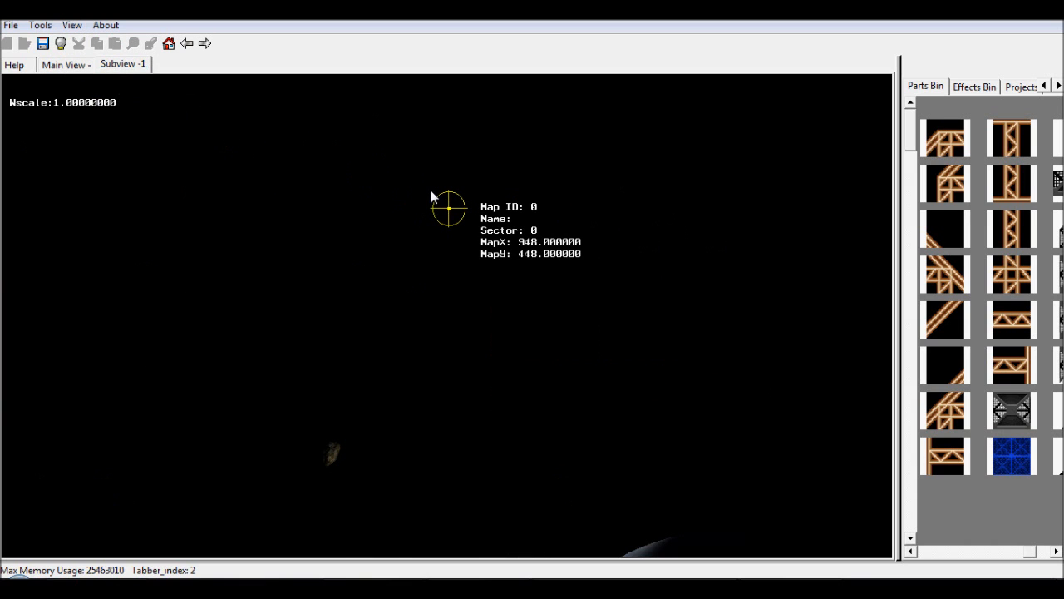
scroll(430, 197, "down", 3)
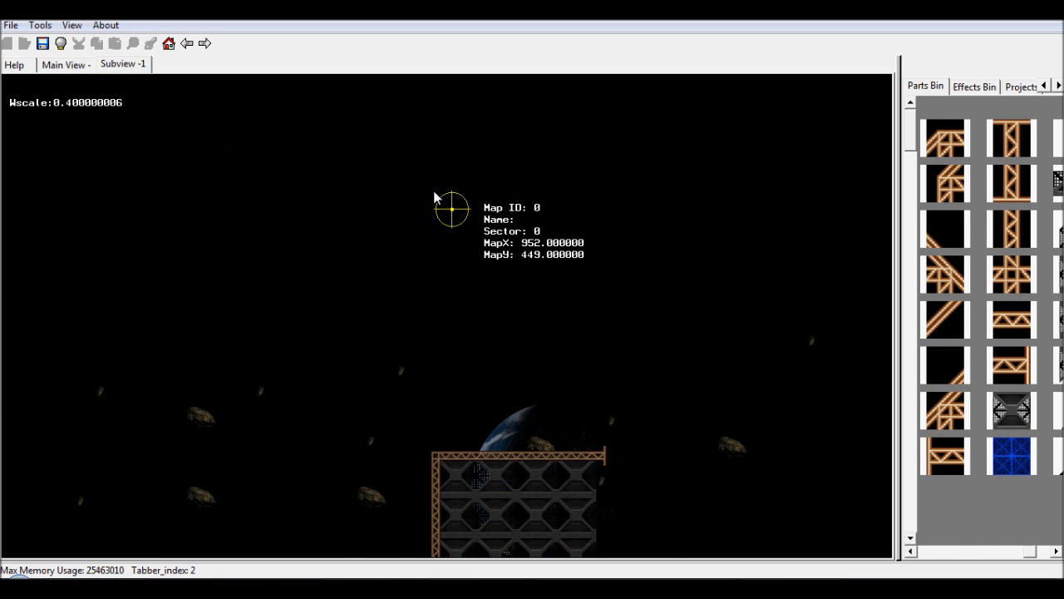
key("Down")
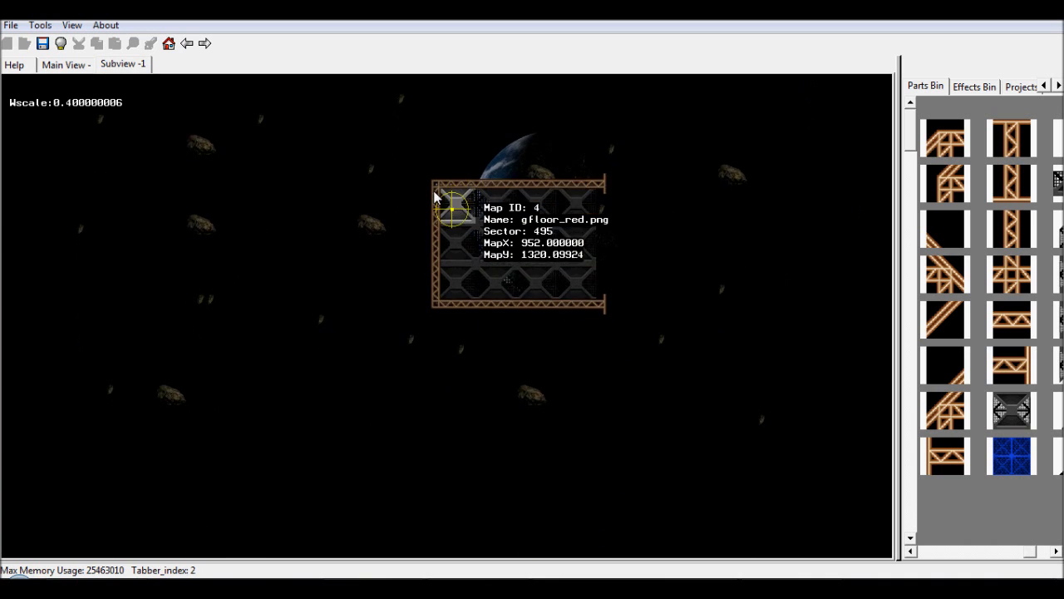
scroll(434, 197, "up", 3)
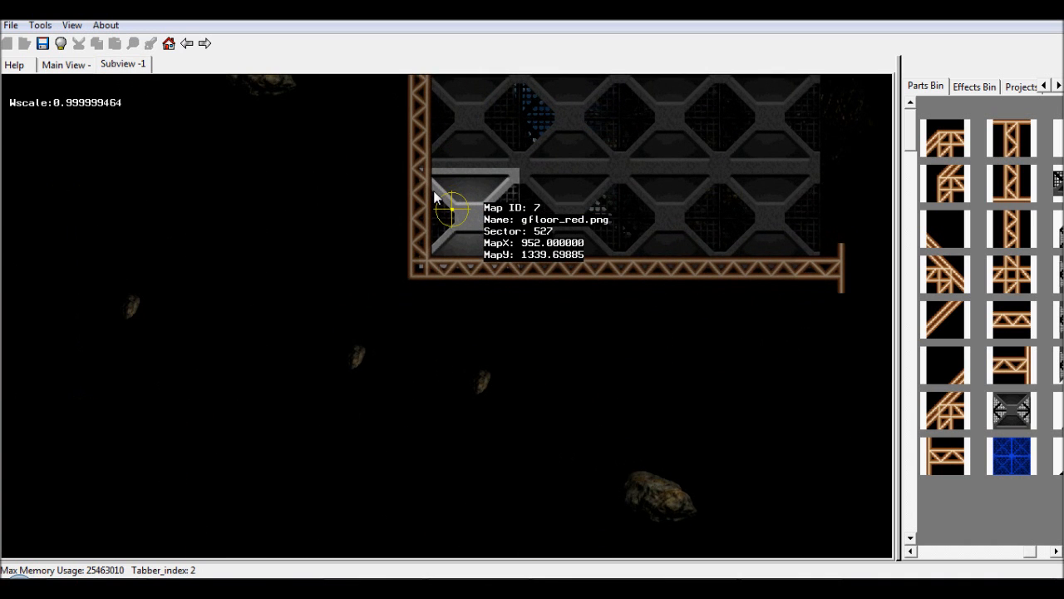
key("Up")
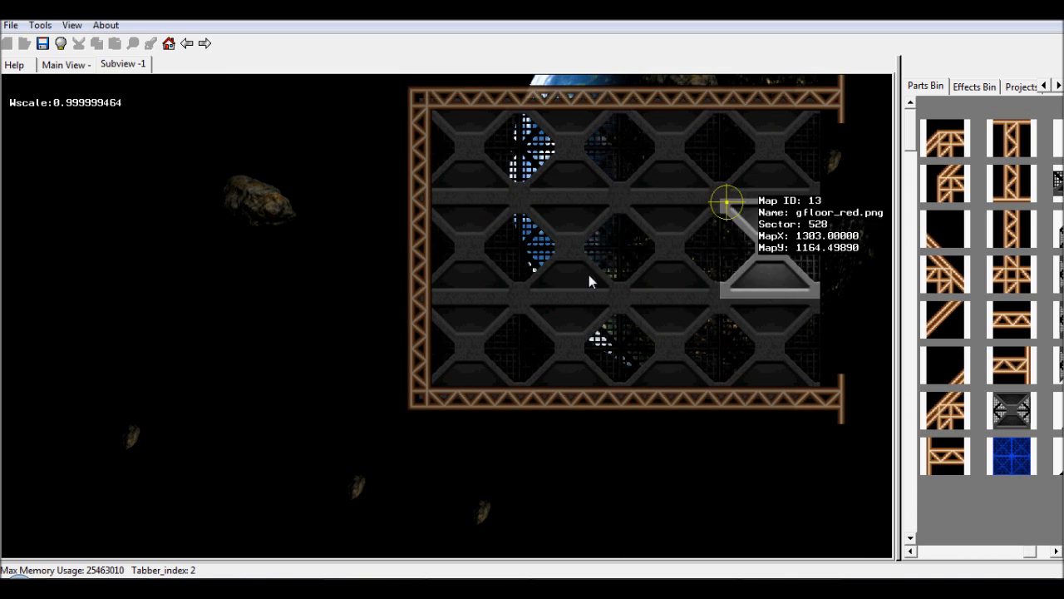
- Compare the main view with the subview by alternating between them and panning the main view across the station
left_click(66, 64)
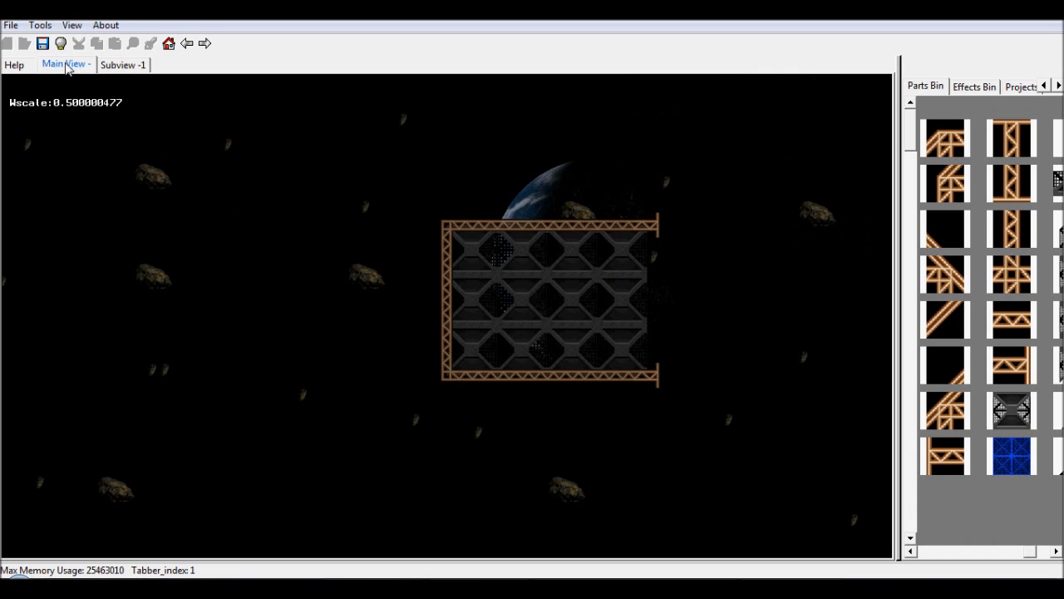
key("Left")
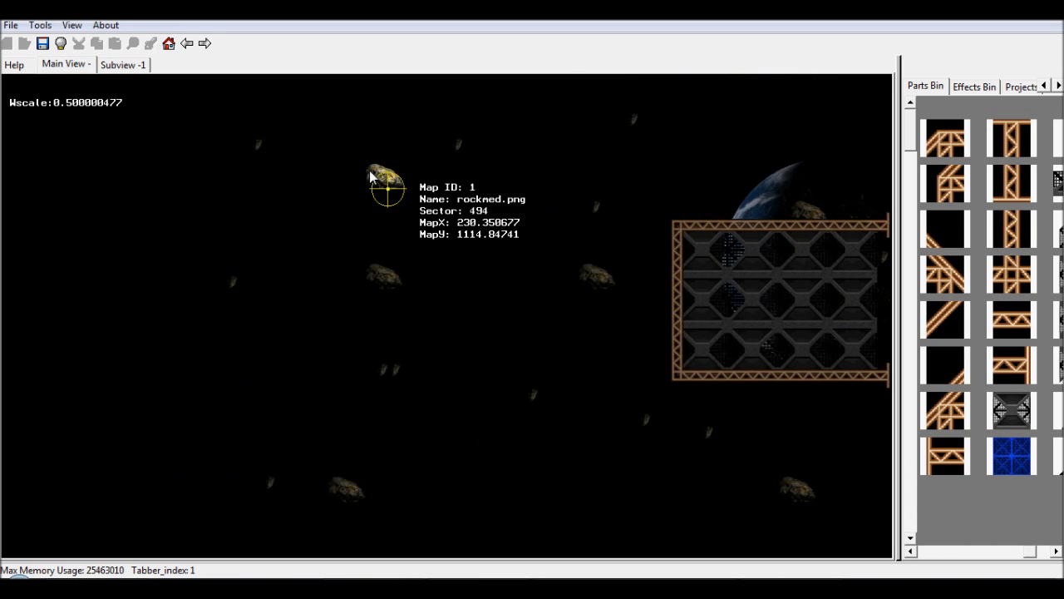
key("Right")
key("Right")
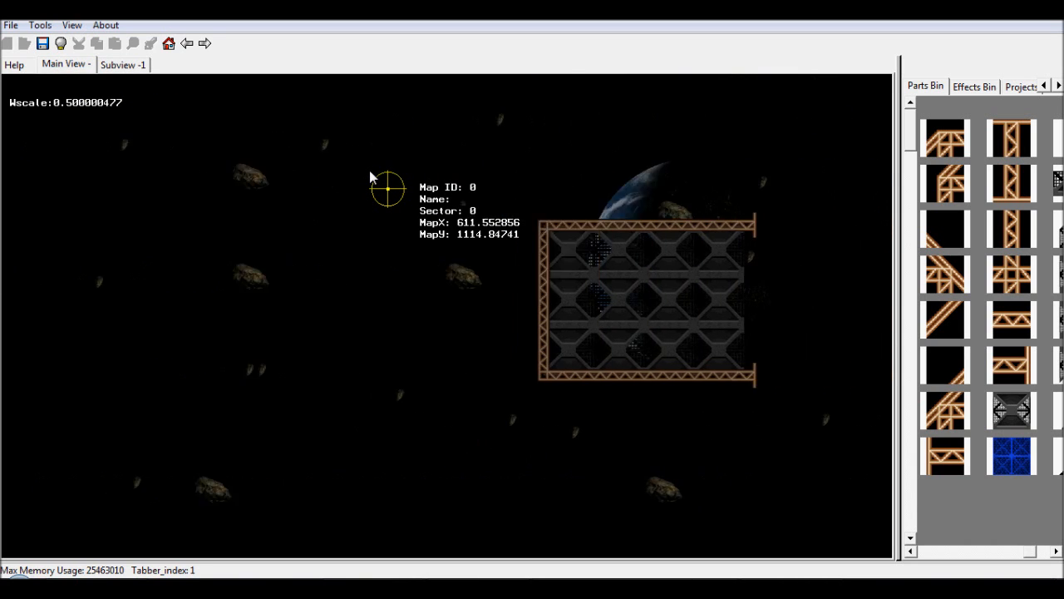
key("Right")
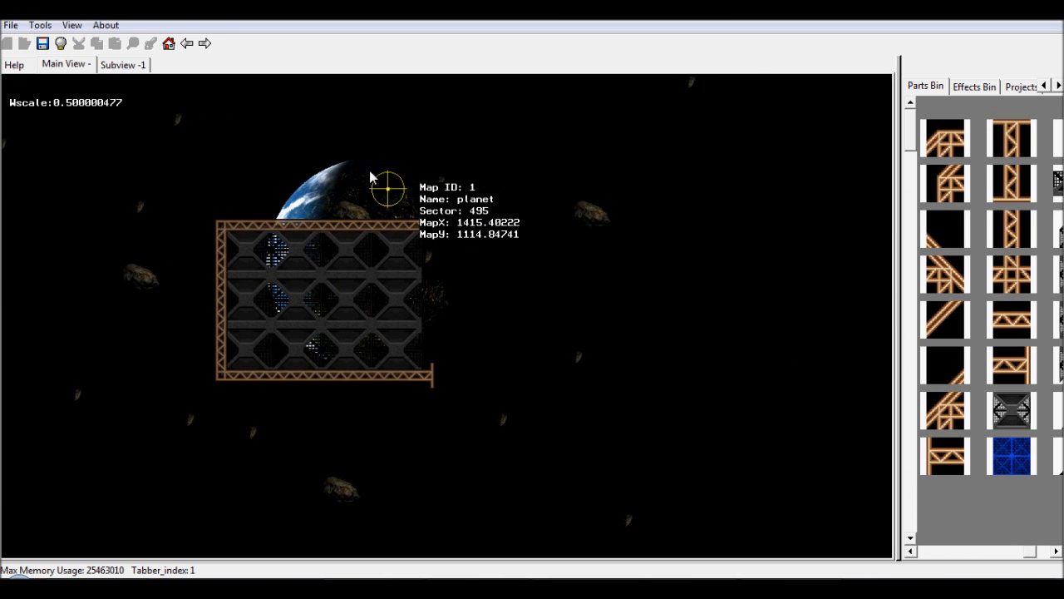
left_click(122, 65)
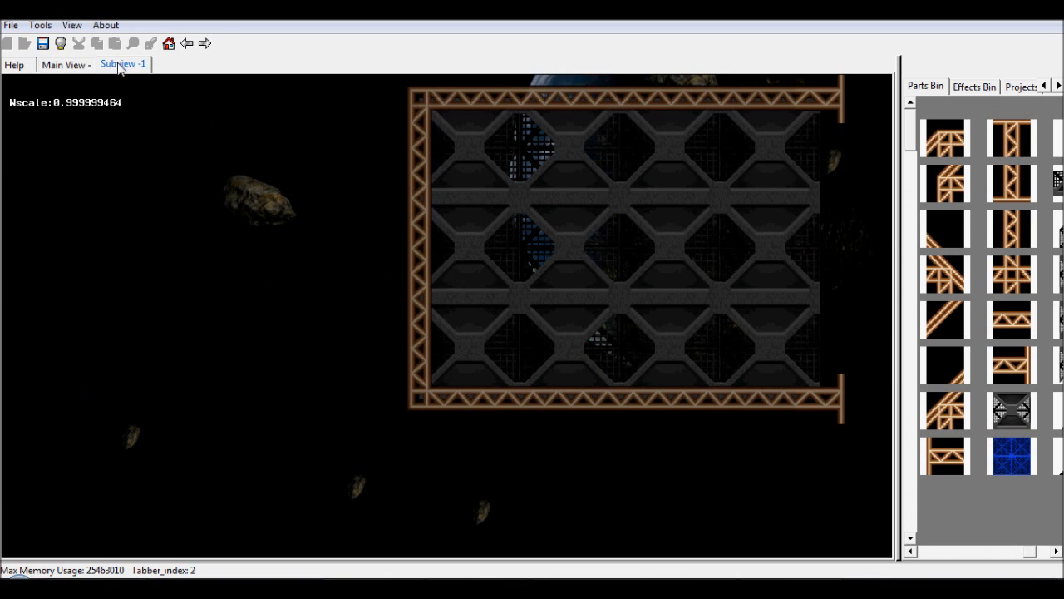
left_click(81, 72)
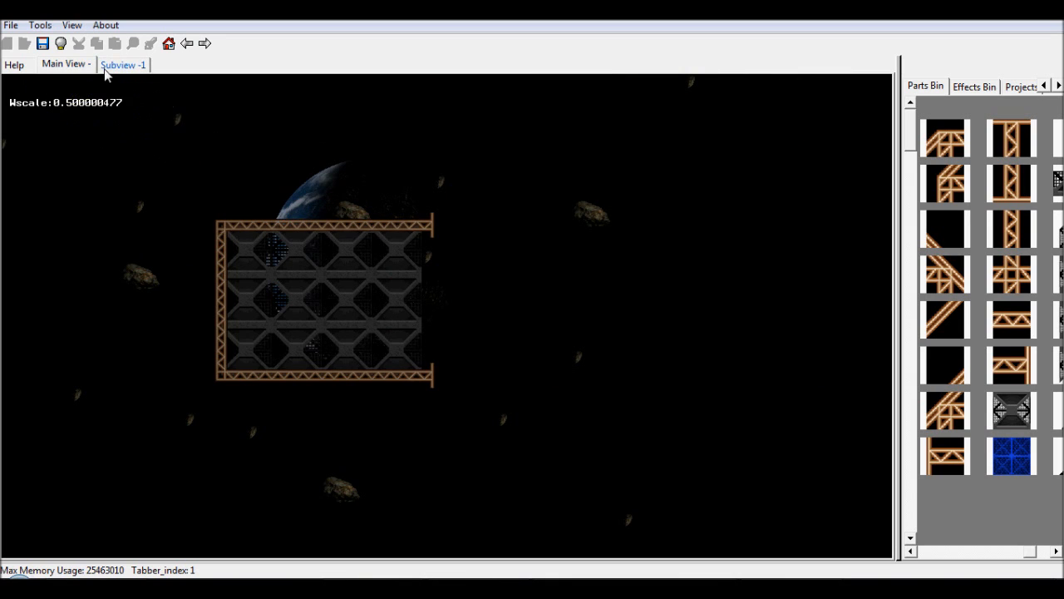
left_click(115, 70)
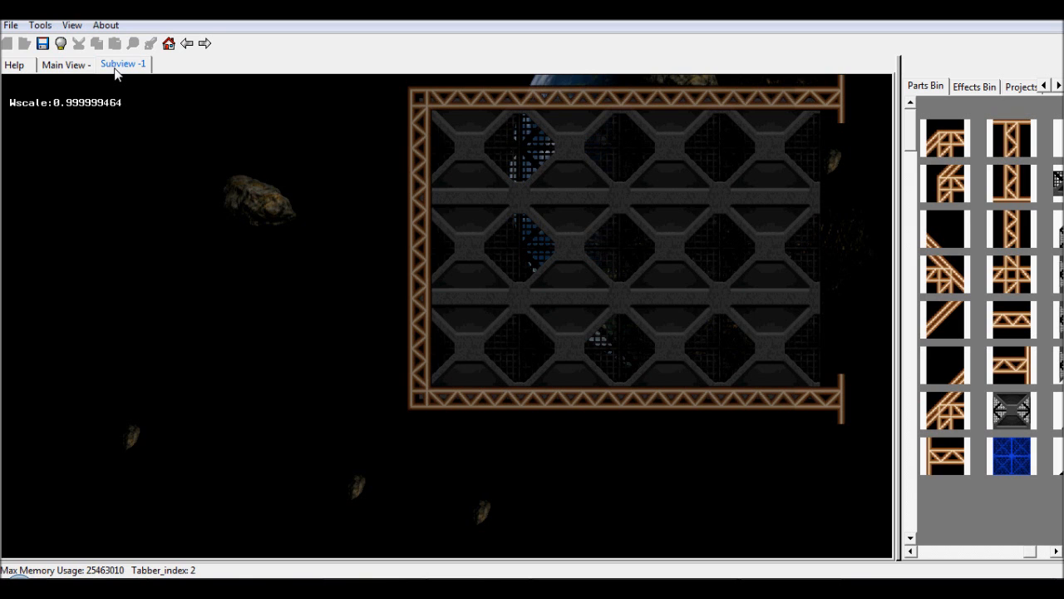
left_click(73, 66)
left_click(121, 66)
left_click(66, 64)
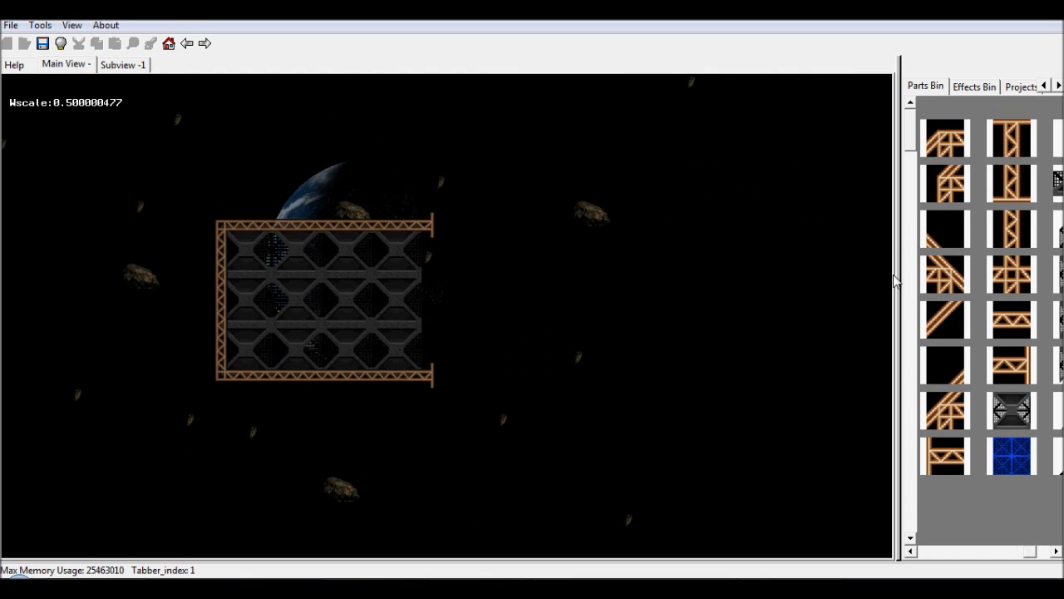
- Widen the parts bin slightly by moving the divider between it and the map view
mouse_move(896, 279)
left_mouse_down()
mouse_move(766, 281)
mouse_move(881, 287)
left_mouse_up()
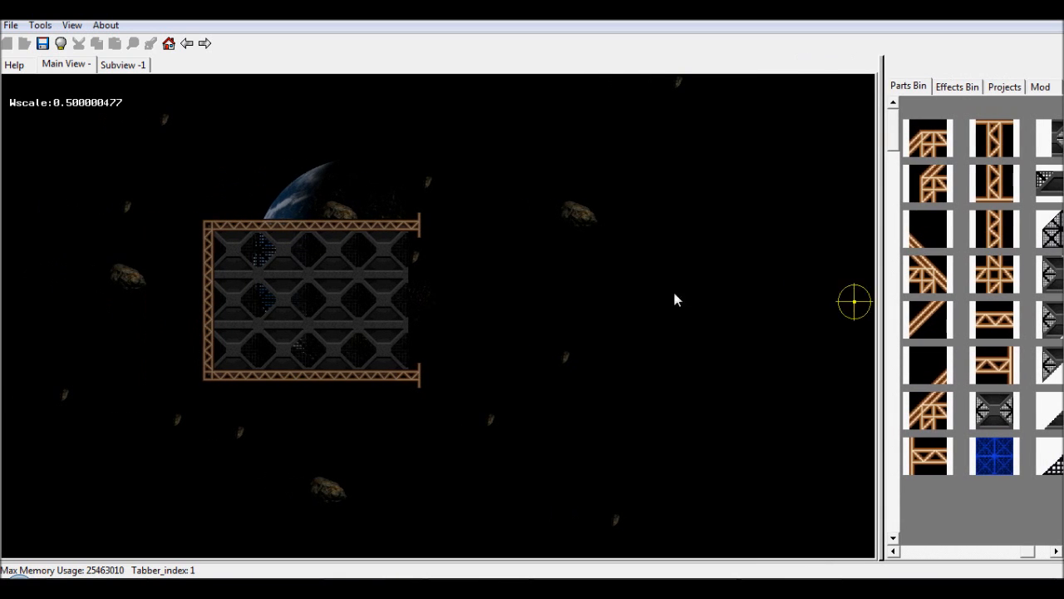
left_click(11, 24)
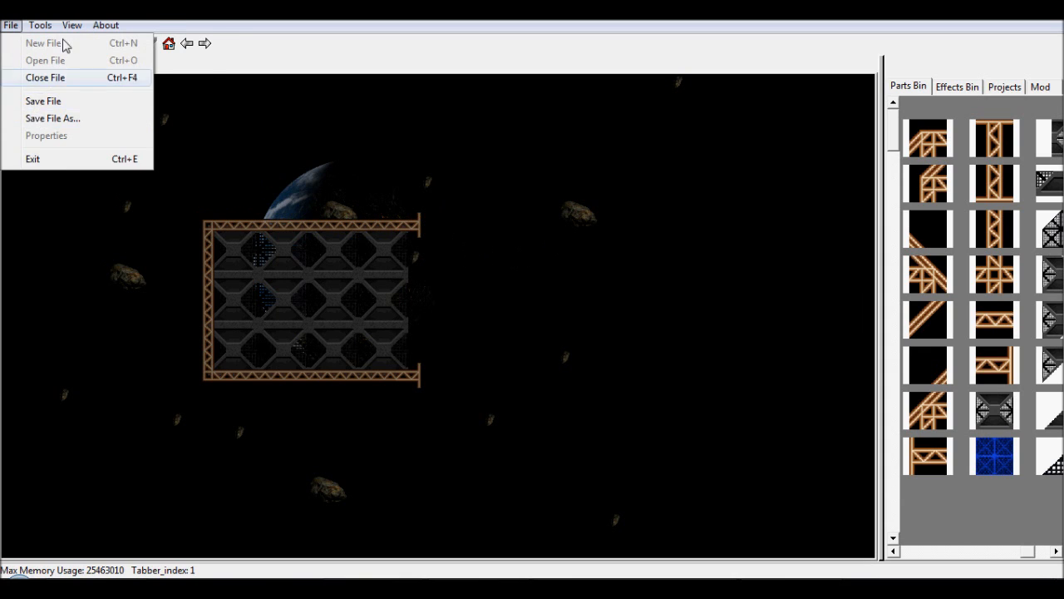
mouse_move(40, 25)
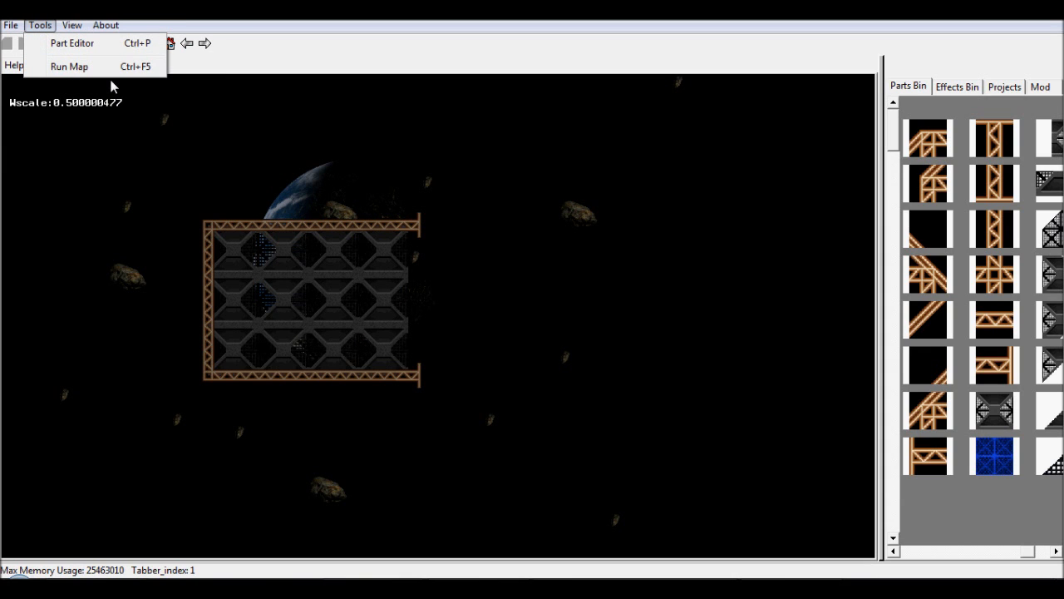
left_click(325, 65)
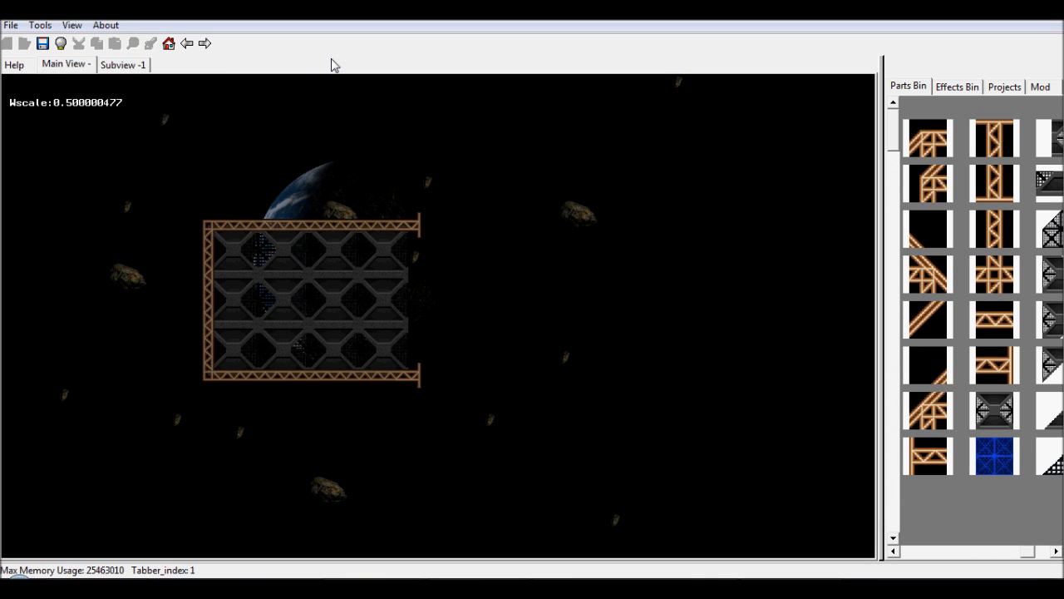
mouse_move(879, 148)
left_mouse_down()
mouse_move(870, 148)
mouse_move(889, 158)
left_mouse_up()
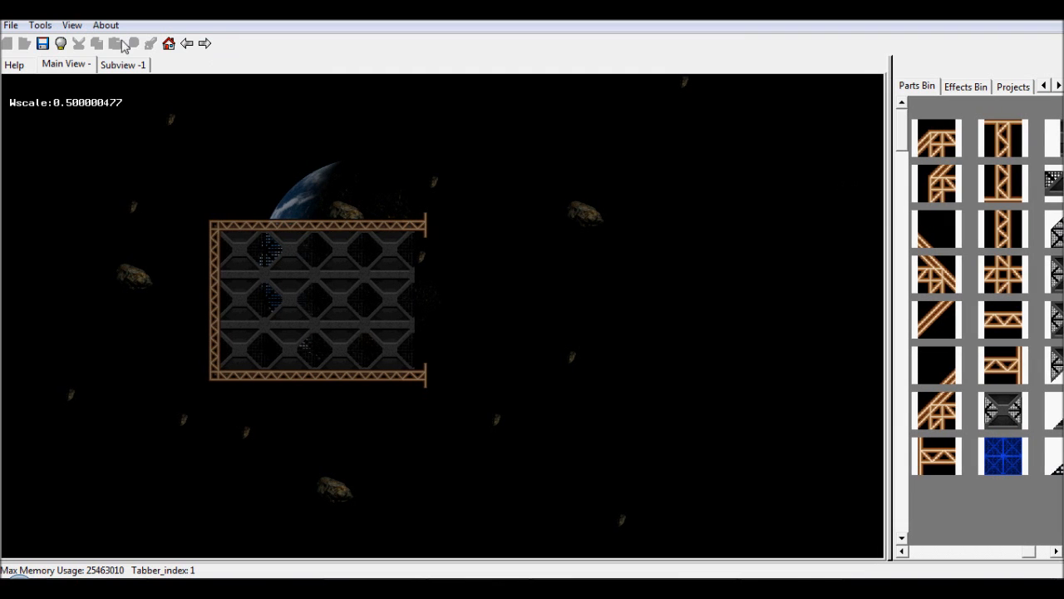
- Open the part editor, browse several parts including rocksmall.png to view their properties, and close the editor
left_click(51, 25)
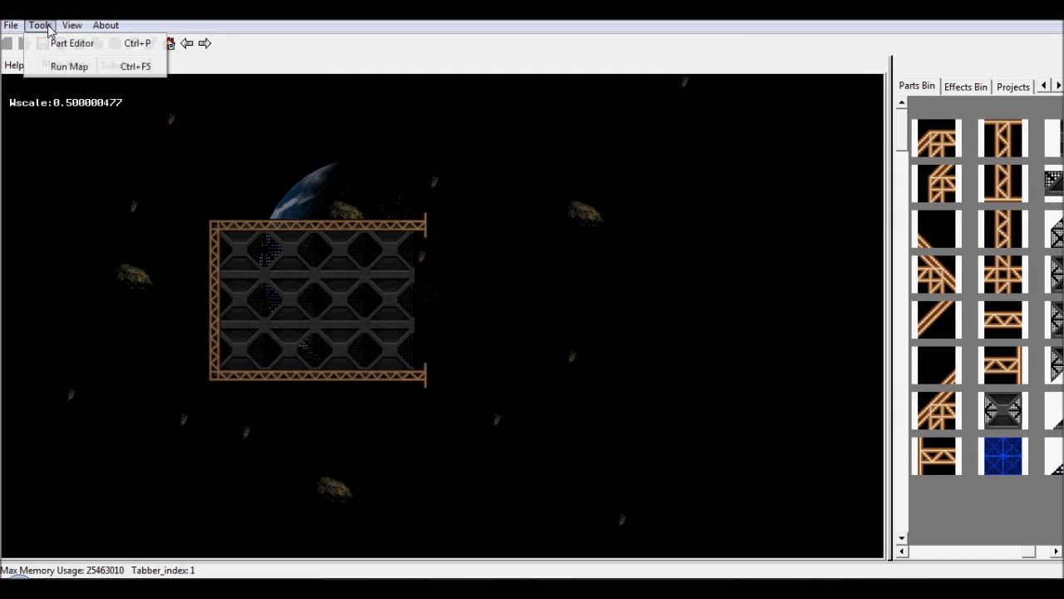
left_click(89, 53)
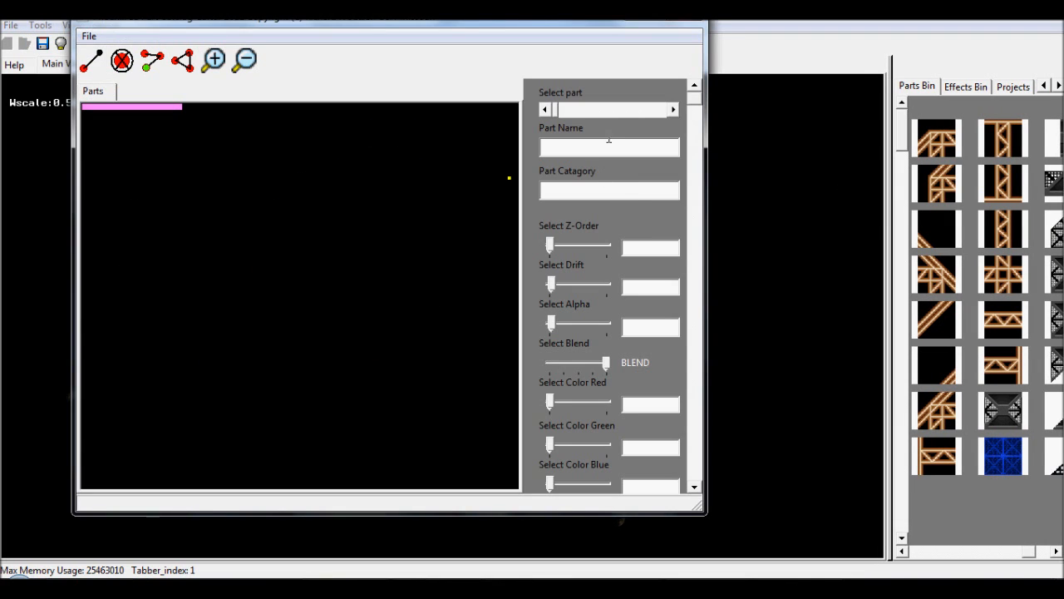
left_click(606, 109)
left_click(607, 109)
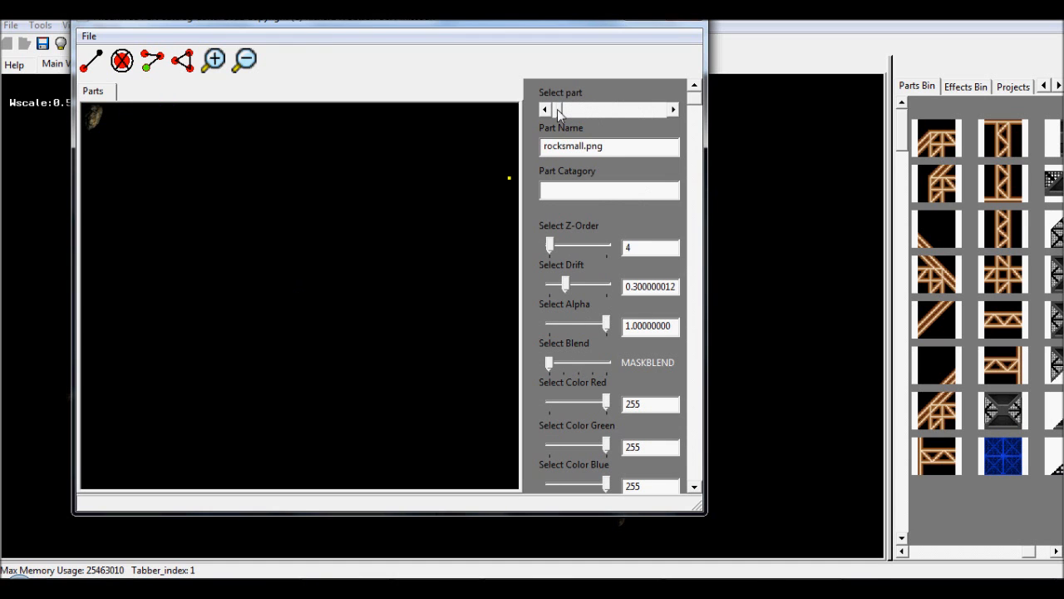
left_click(606, 110)
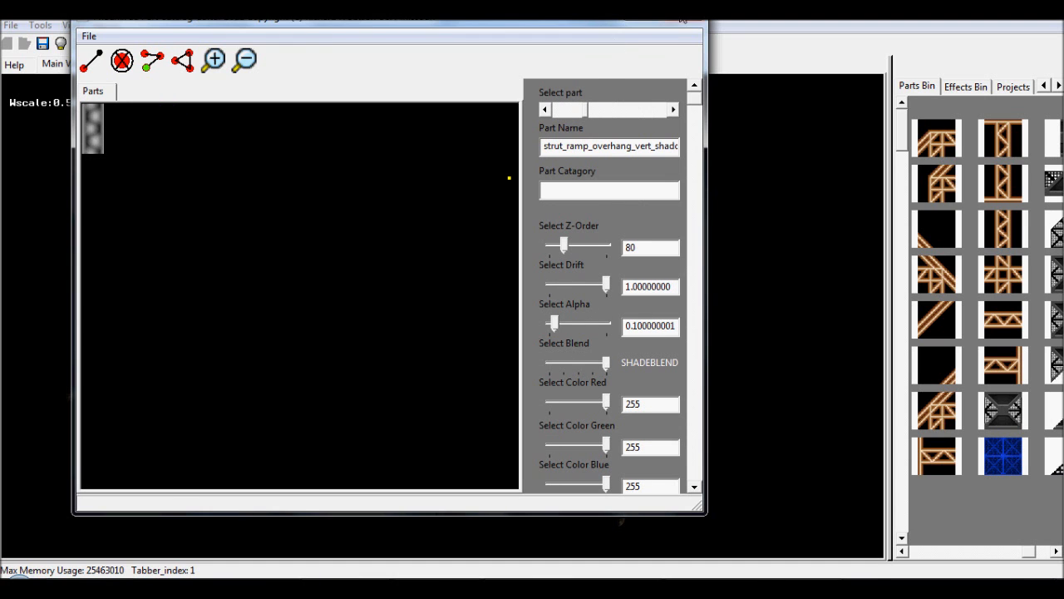
left_click(688, 23)
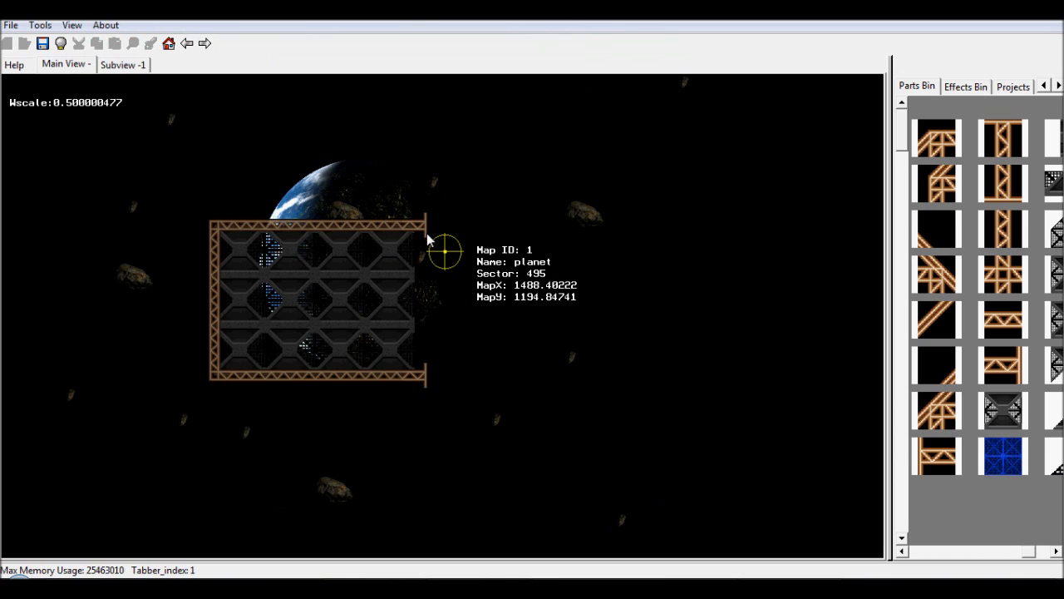